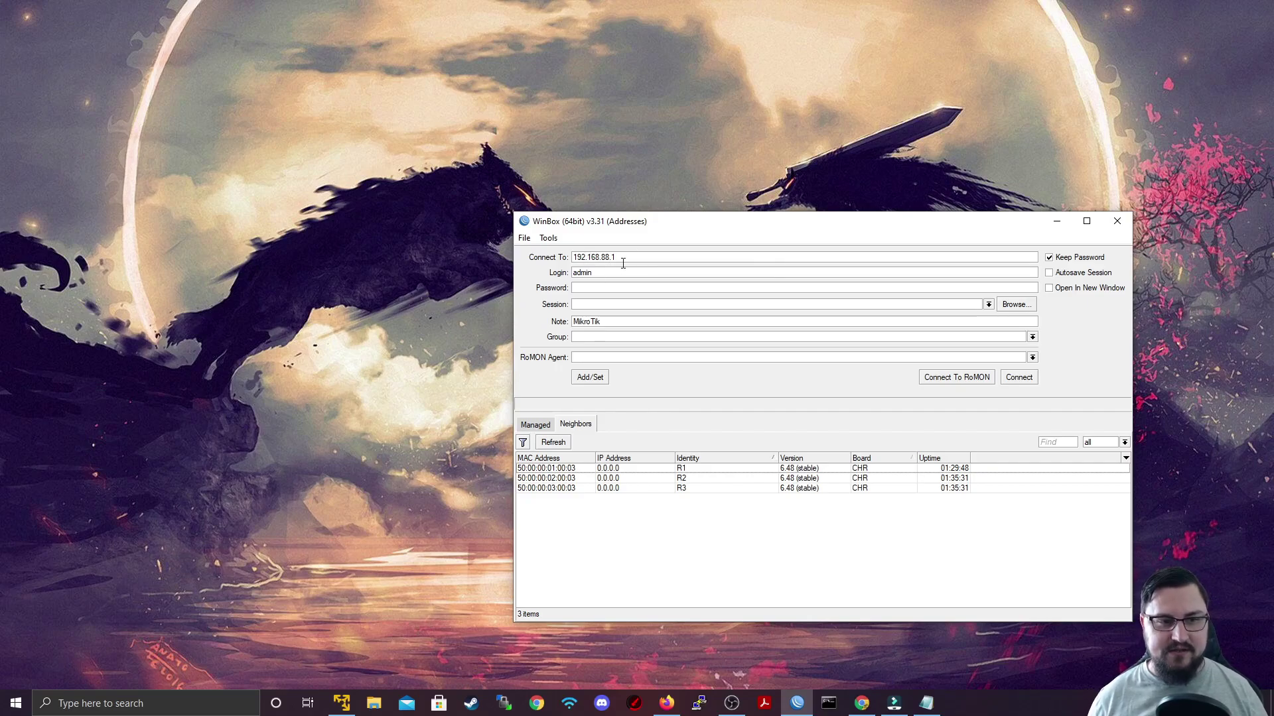
Step: Log in to the router at 192.168.88.1, maximize the window and enlarge the interface
click(1033, 378)
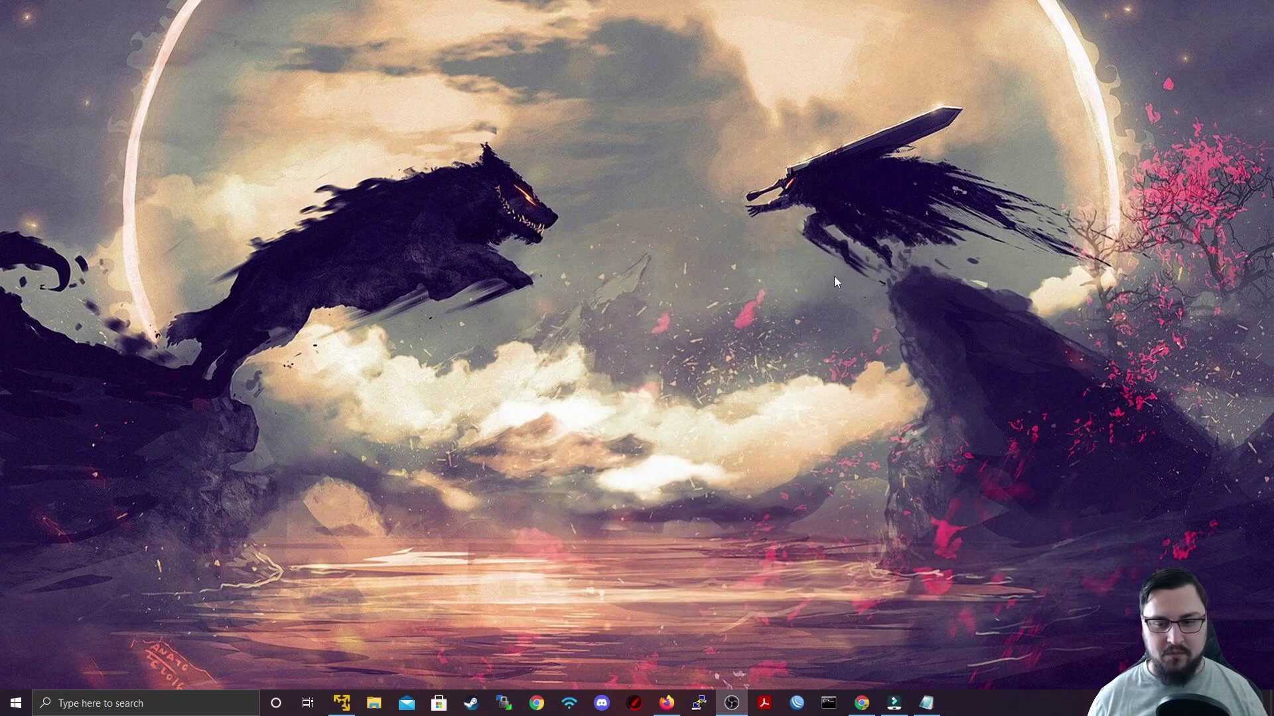
double_click(691, 222)
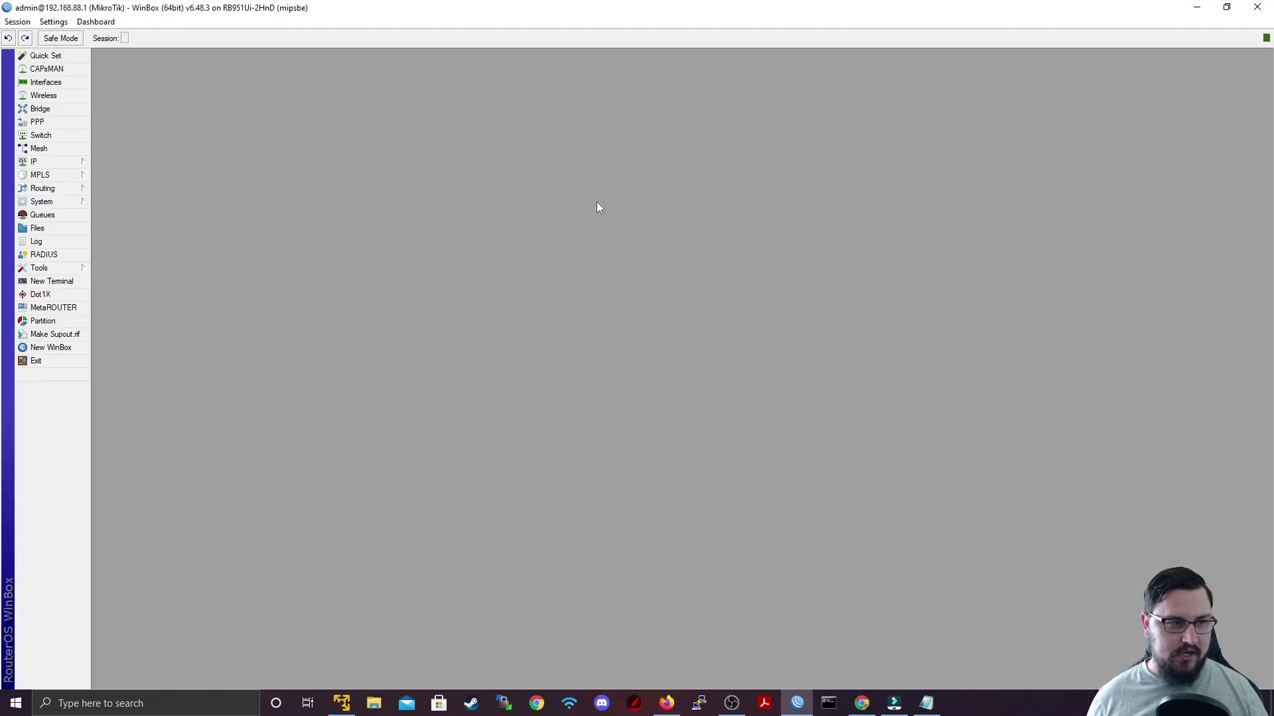
key(ctrl+plus)
key(ctrl+plus)
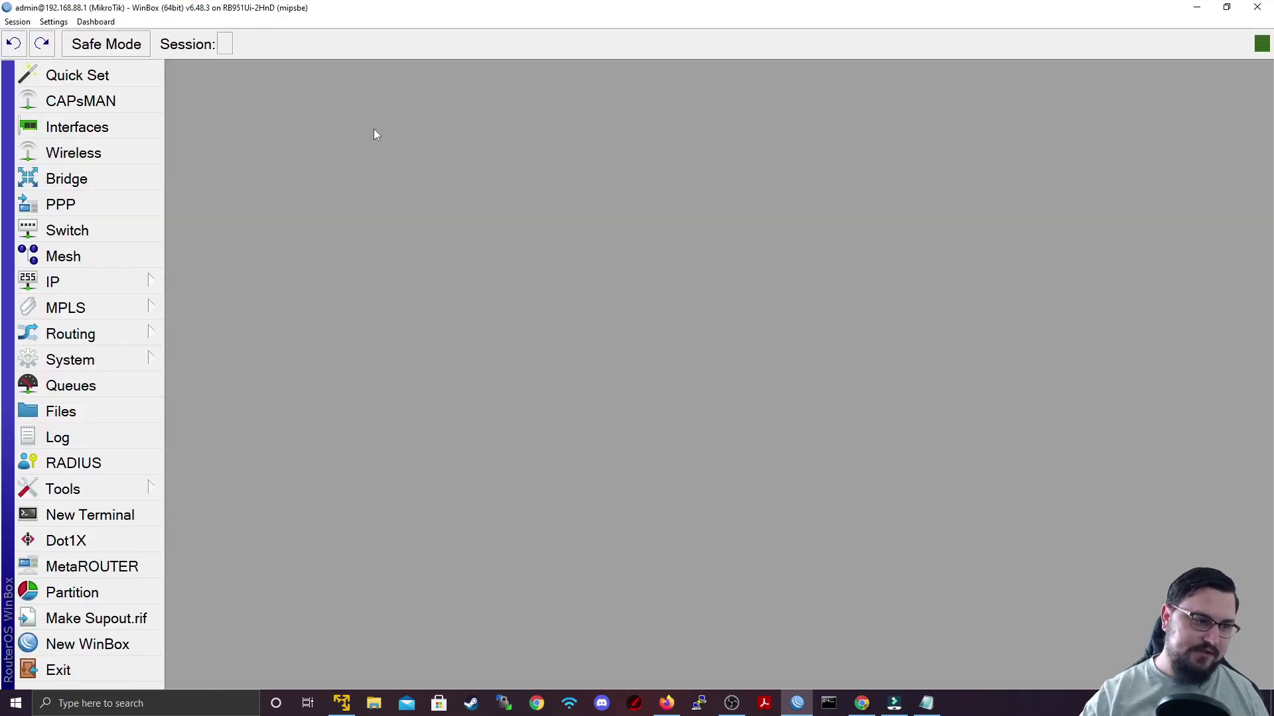
Step: Open the IP Neighbor List showing the neighbor on ether2
click(135, 488)
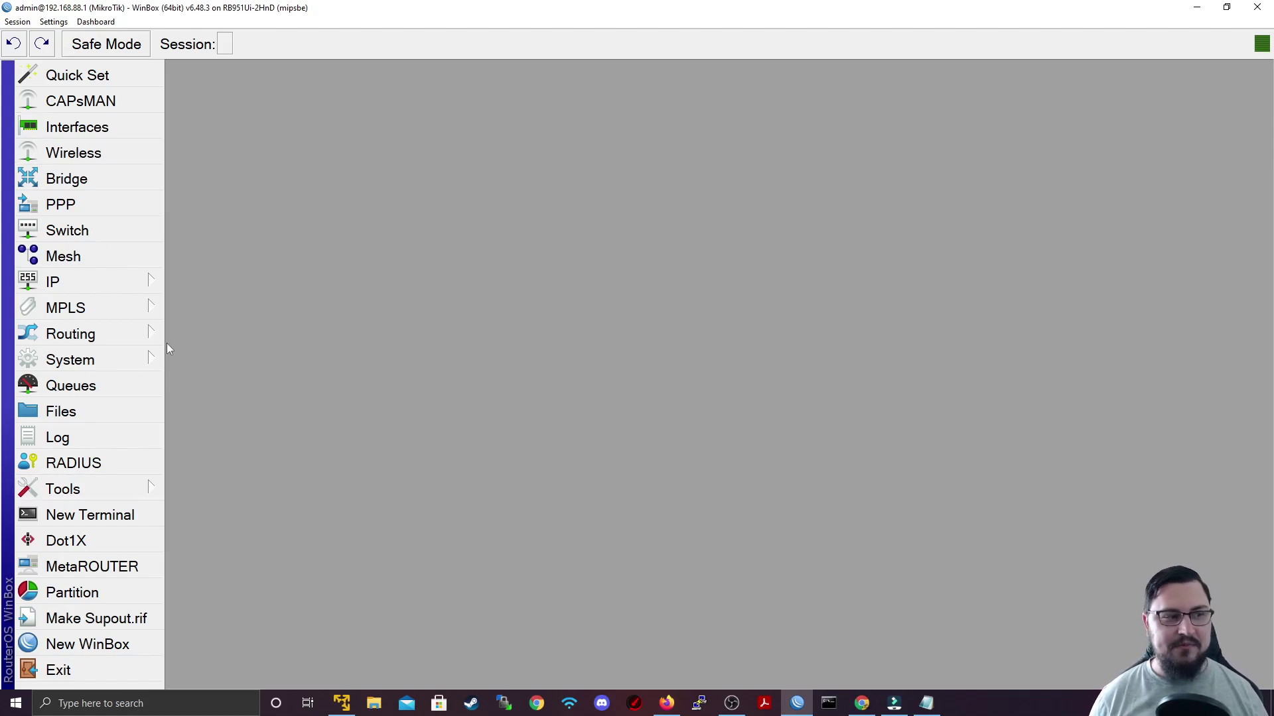
mouse_move(123, 284)
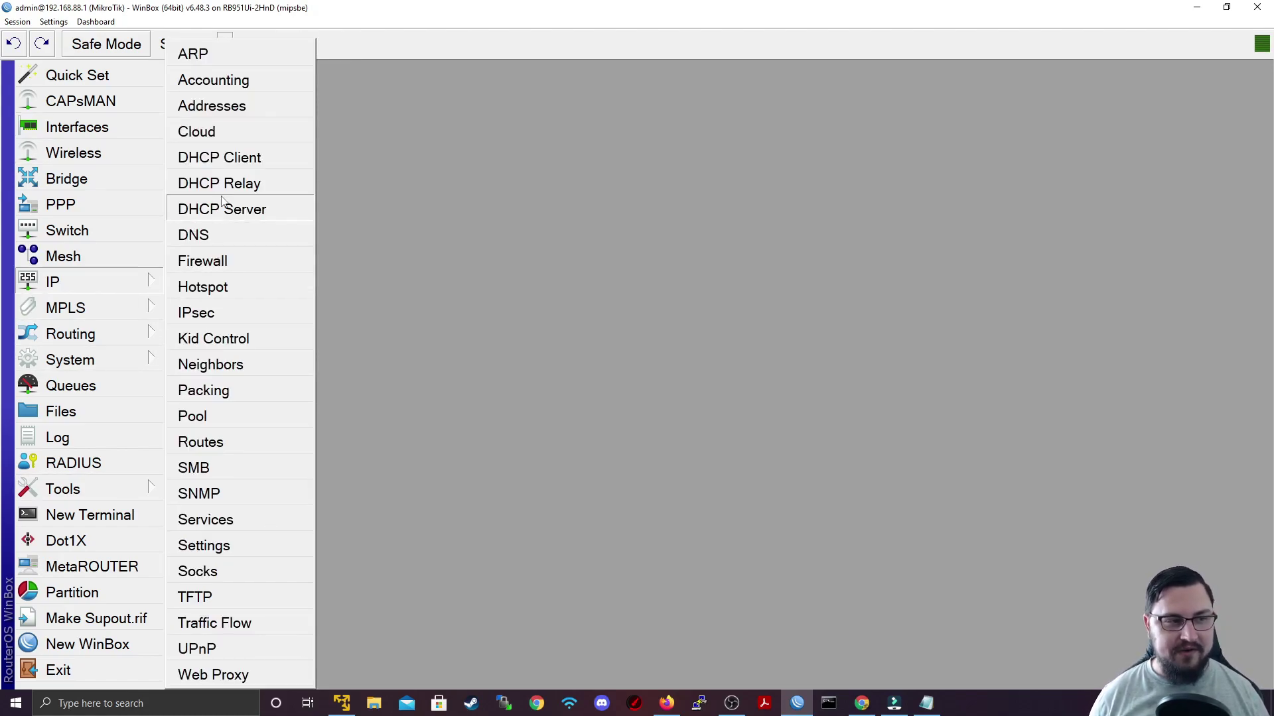
click(212, 364)
Step: Check the ether2 neighbor's actions, close the Neighbor List, and open the Wireless and Interface lists
right_click(396, 243)
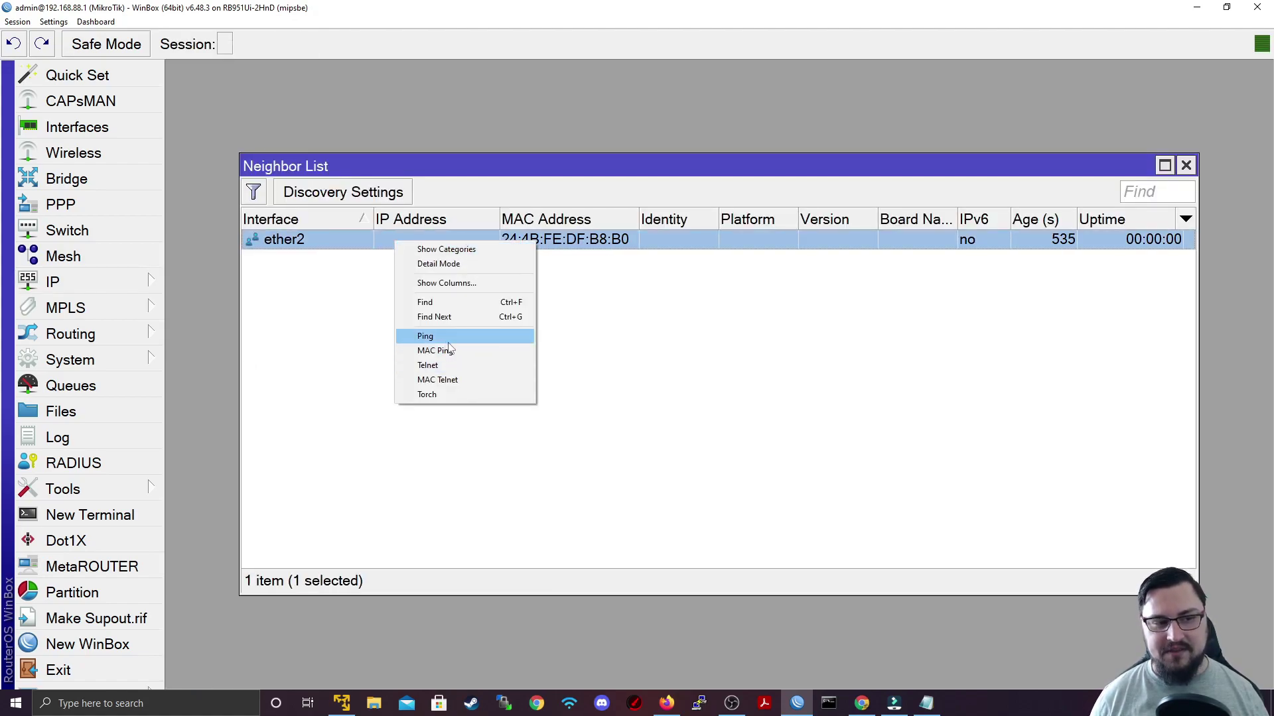
click(1186, 165)
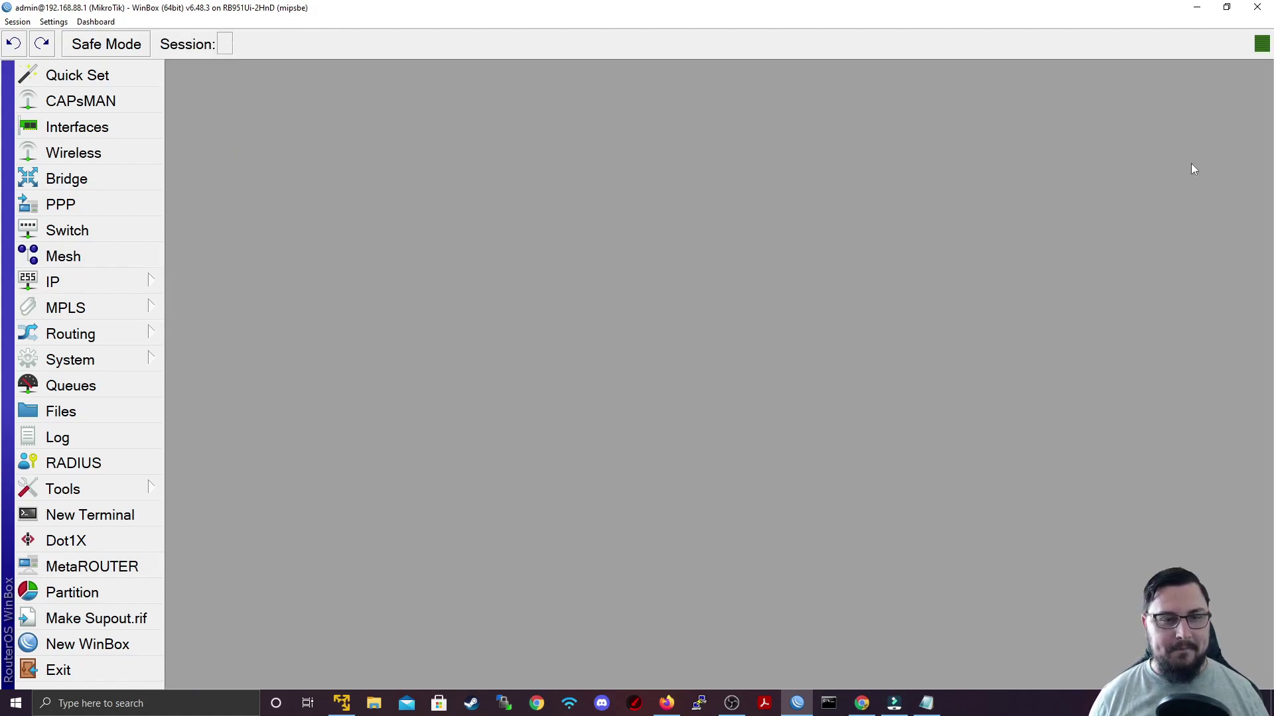
click(74, 152)
click(77, 128)
Step: Bring up ether1's actions including Torch, then close the Interface and Wireless windows
right_click(258, 270)
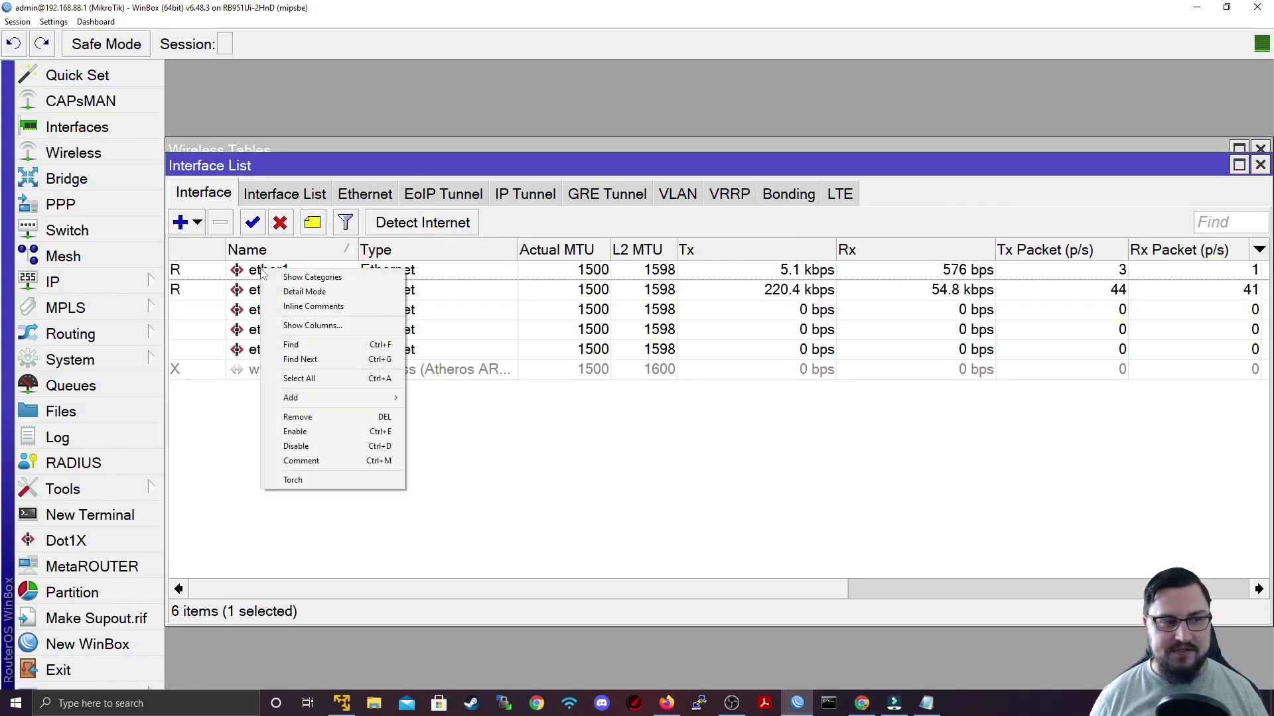
click(259, 274)
right_click(258, 273)
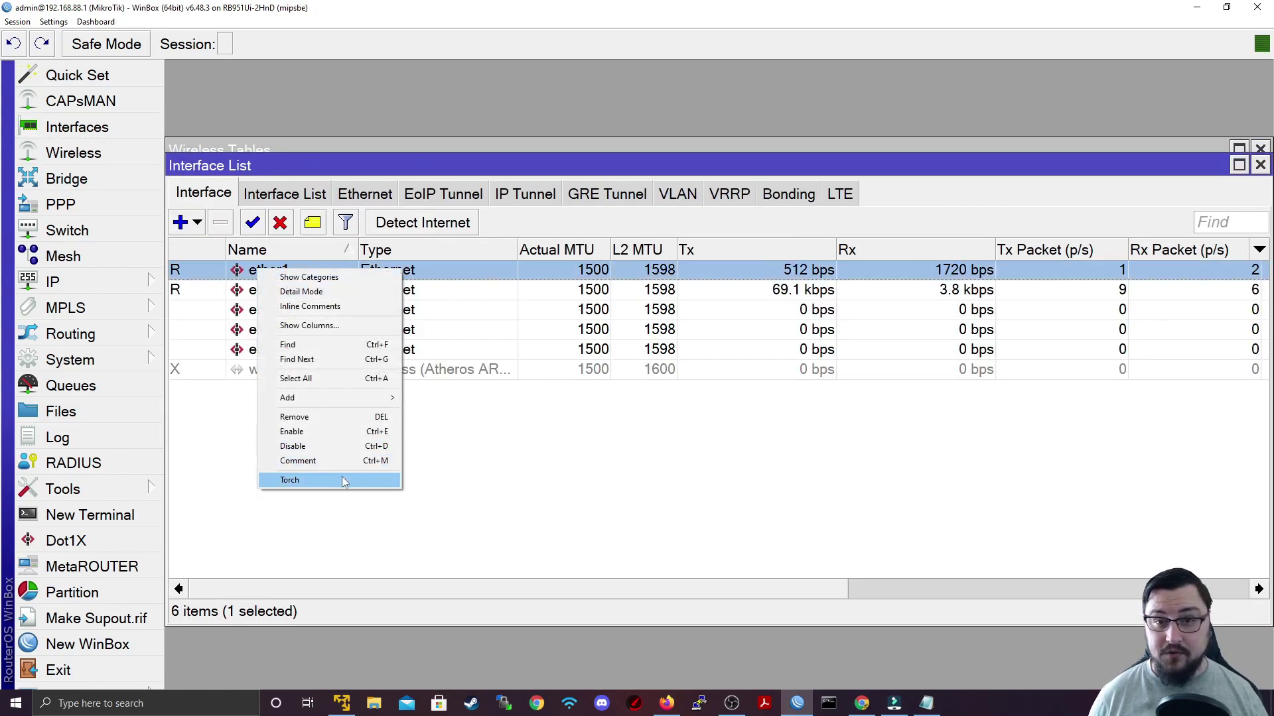
click(1260, 165)
click(1259, 147)
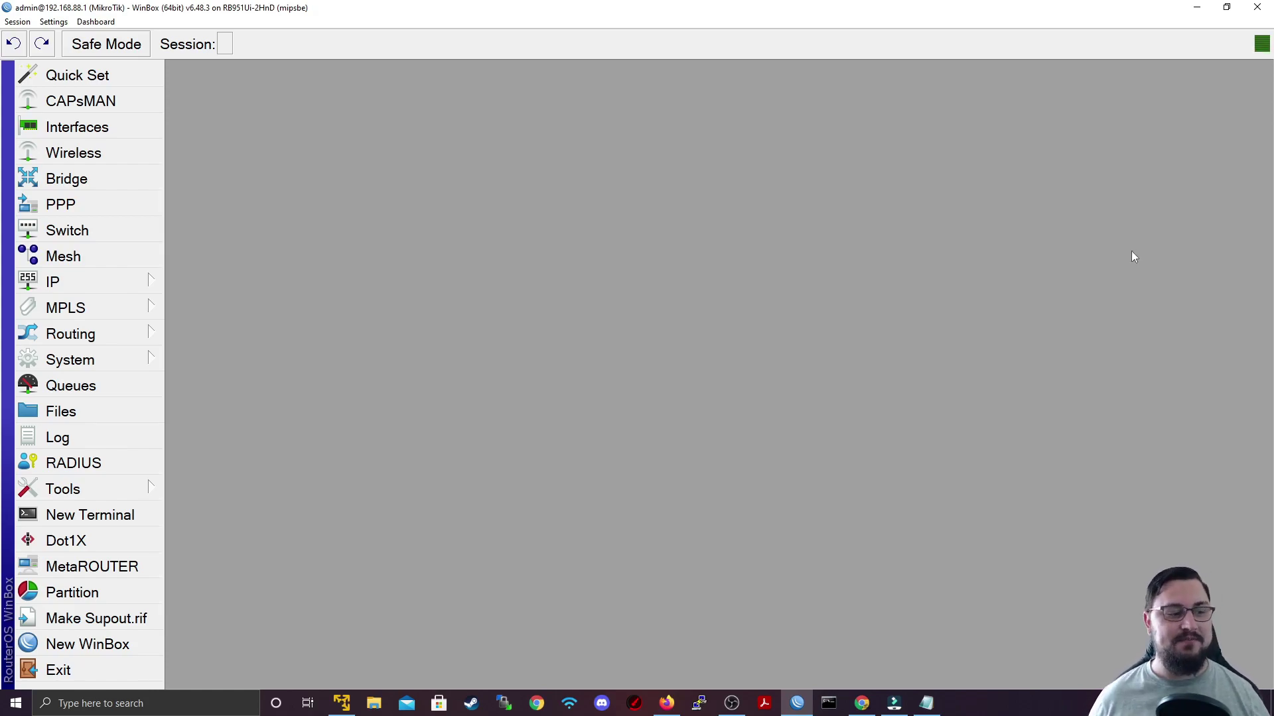
Step: Open a New Terminal and maximize it to show the RouterOS 6.48.3 prompt
click(127, 517)
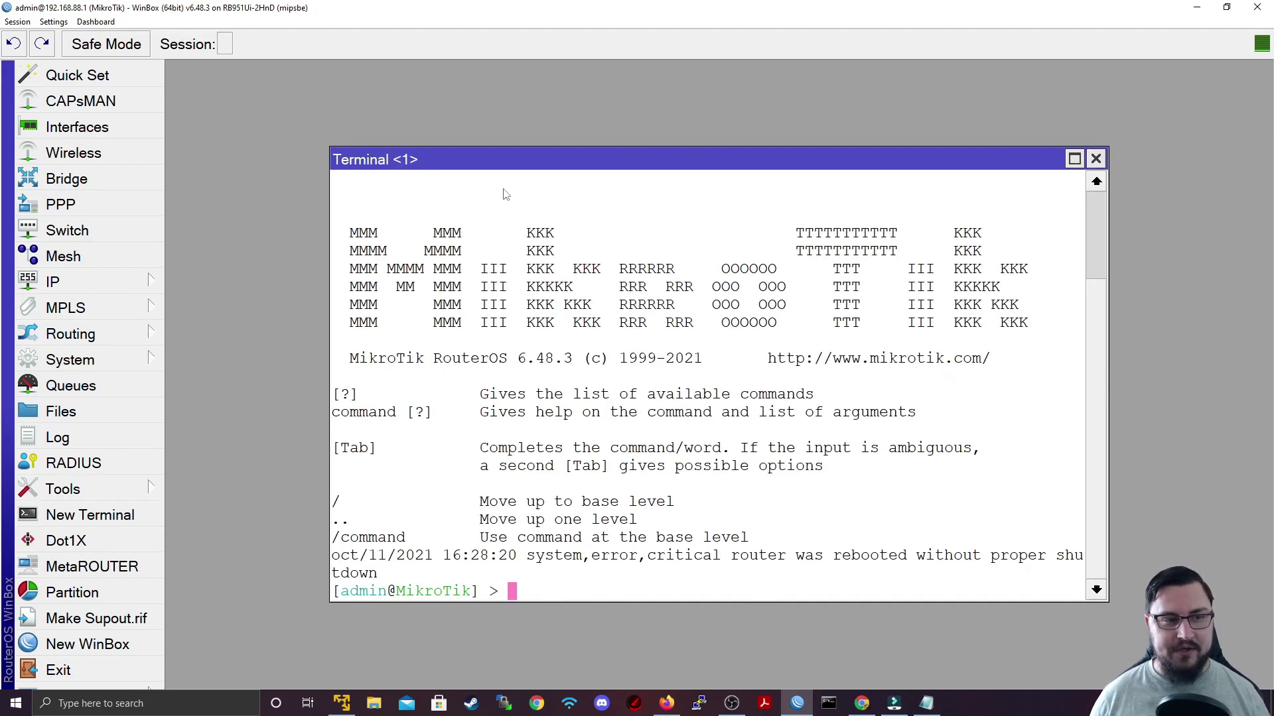
double_click(504, 158)
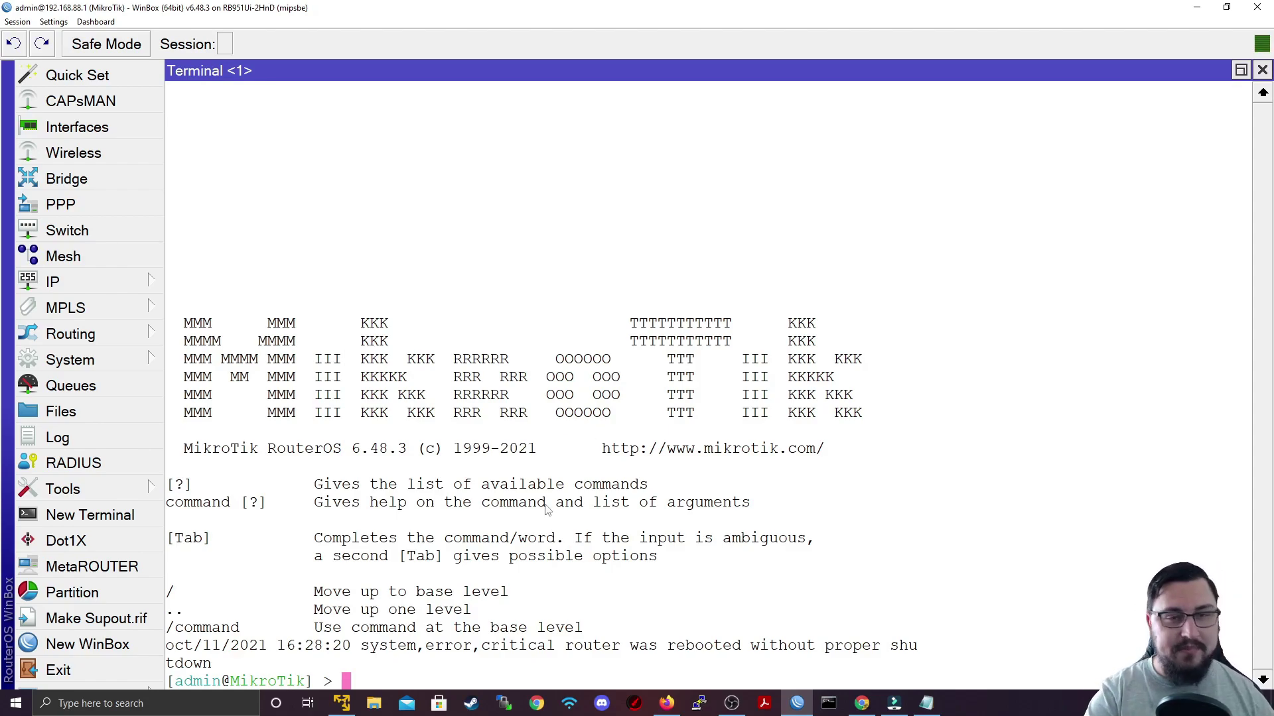
Step: Run ping 8.8.8.8 in the terminal and highlight the first replies of about 4 ms
text(ping )
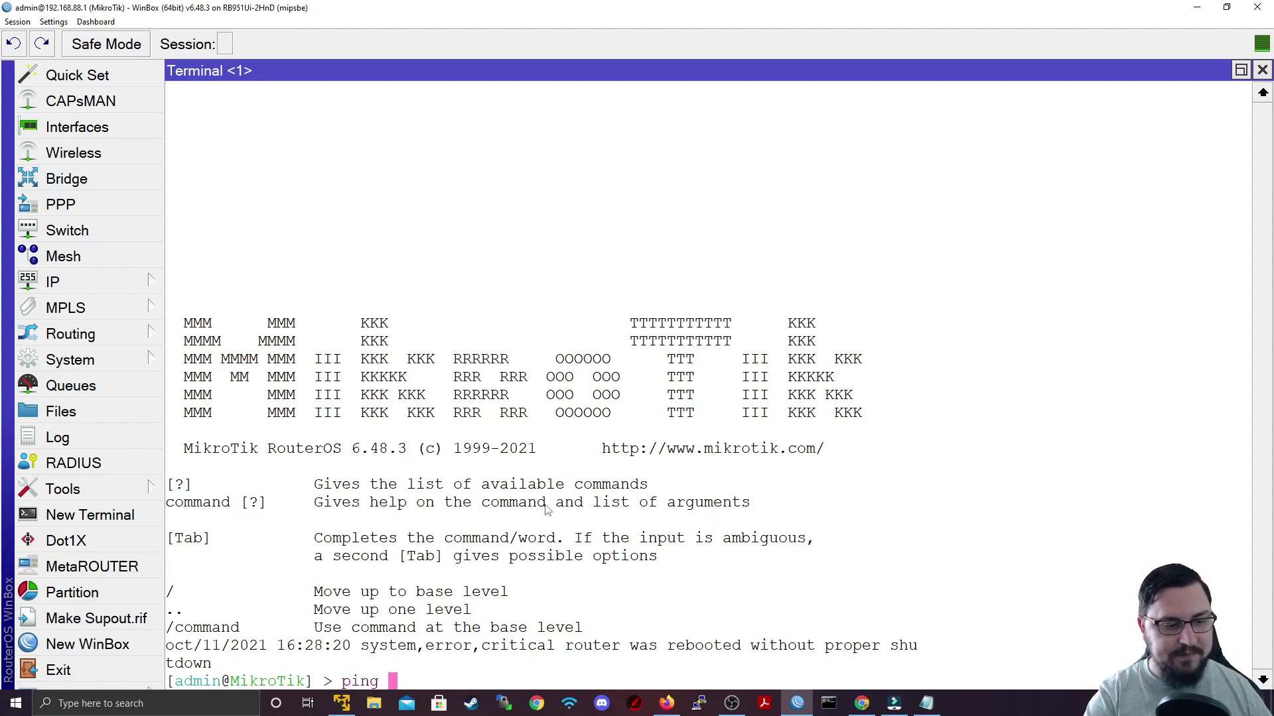
text(8.8.8.8)
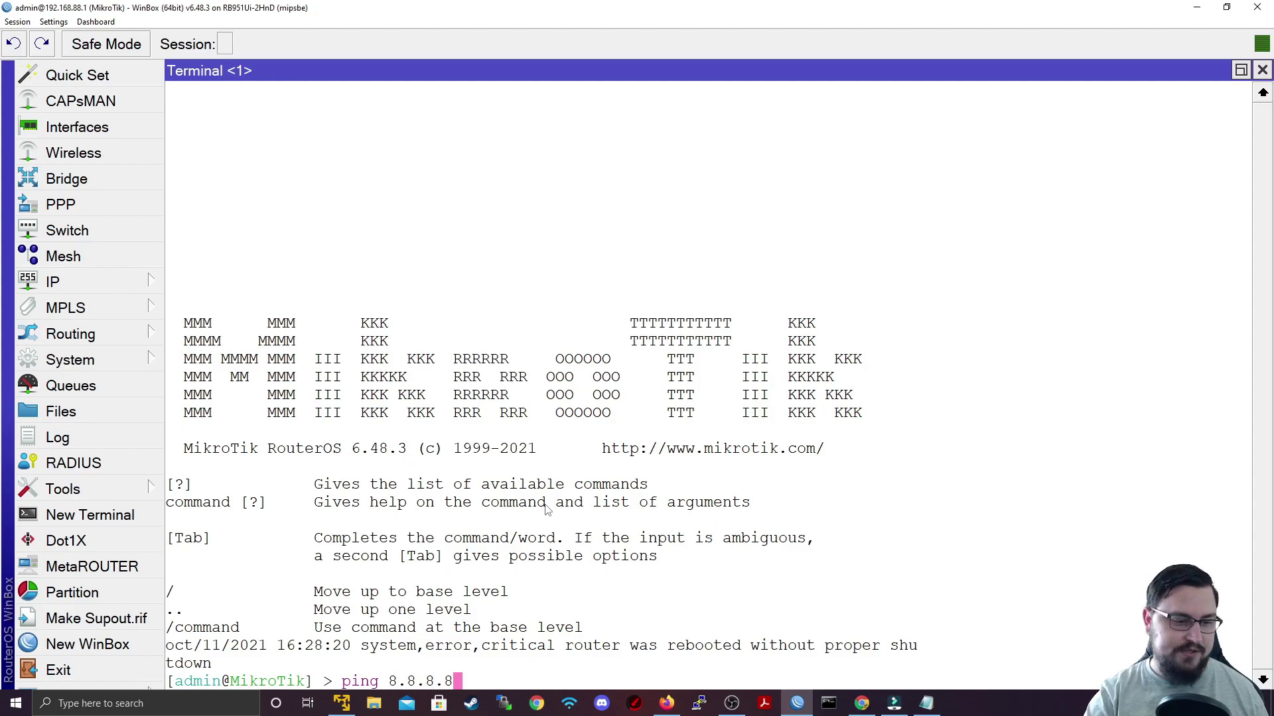
key(Return)
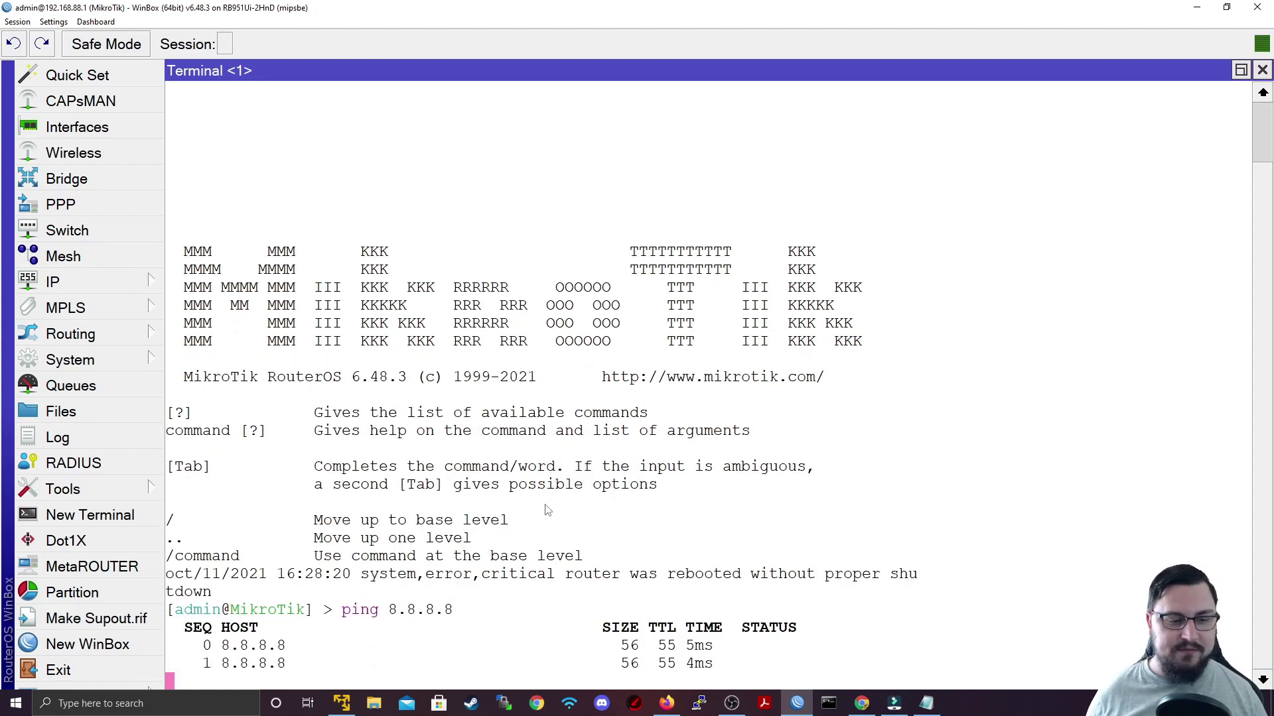
drag(229, 614, 305, 664)
click(237, 614)
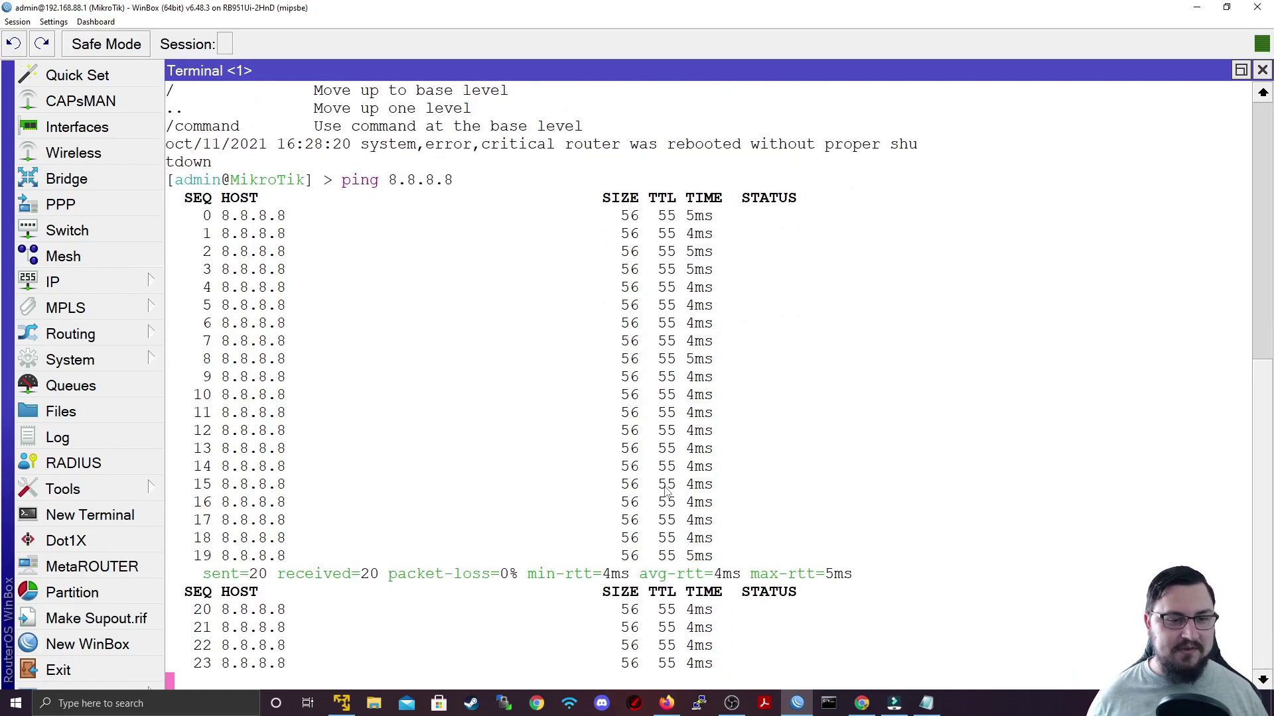
Step: Highlight several ping reply lines while the ping passes sequence 90 with 0% loss
drag(557, 271, 678, 273)
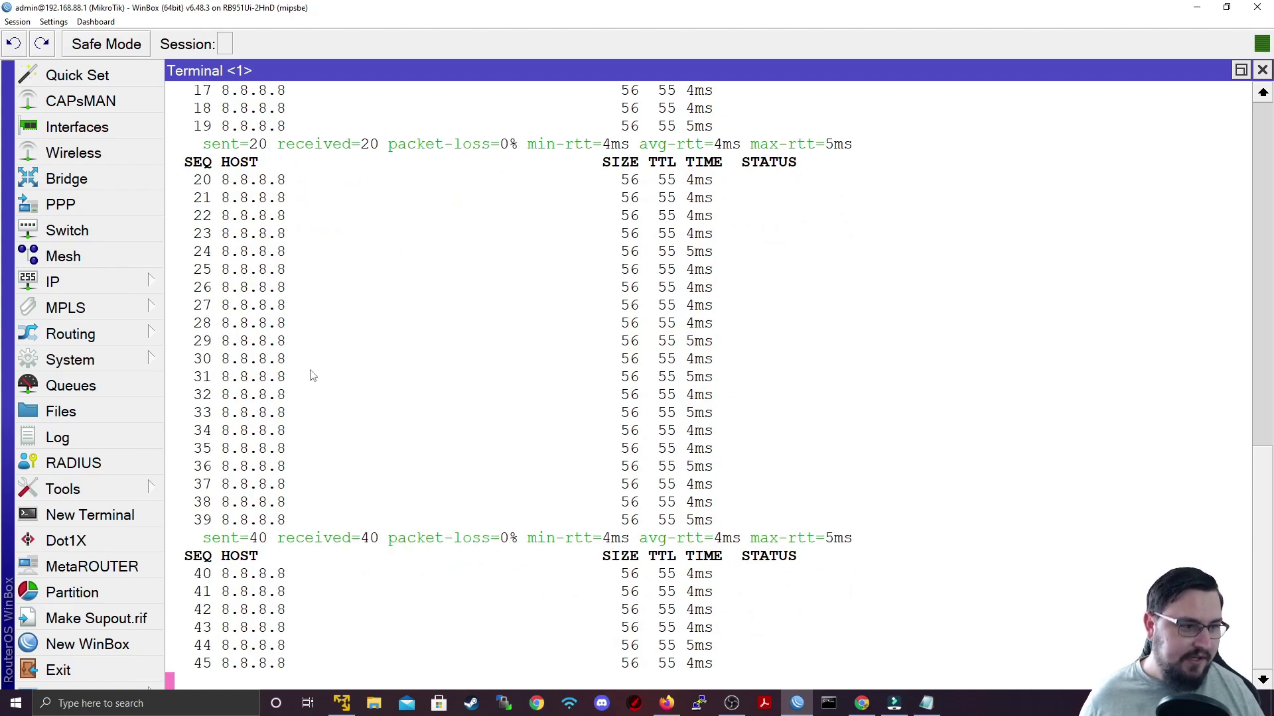
drag(195, 199, 689, 150)
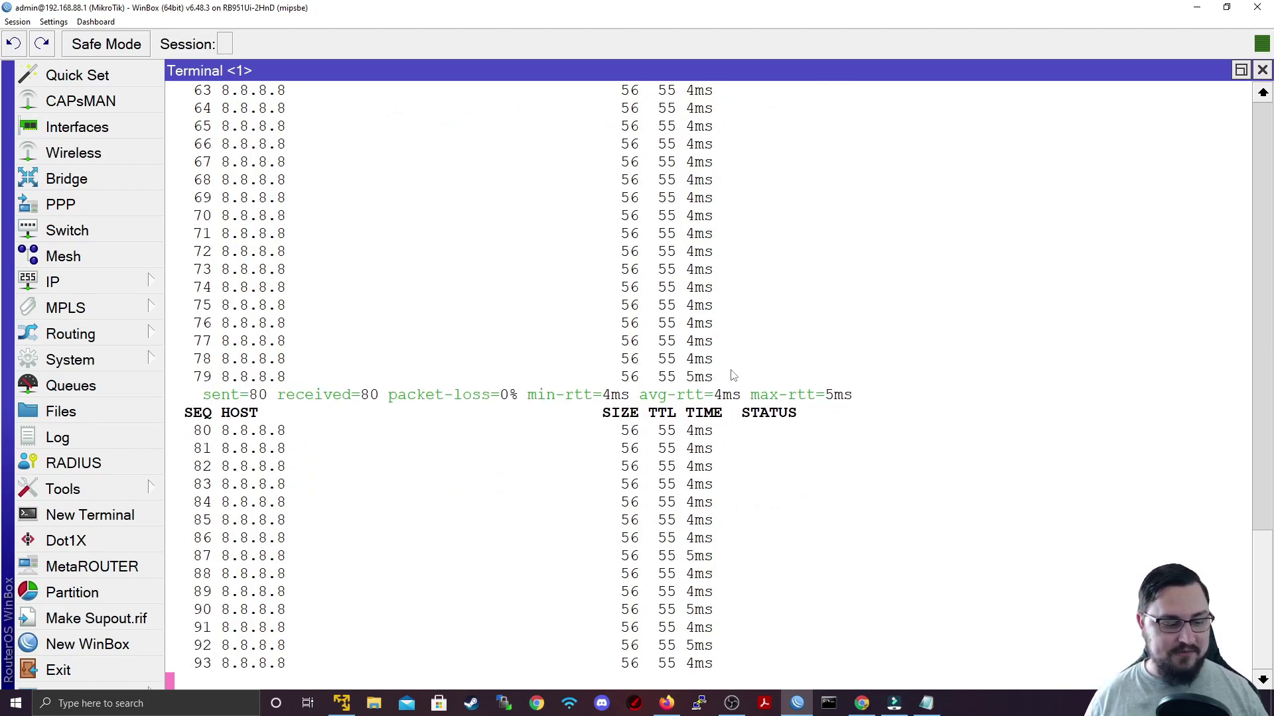
Step: Stop the ping, type 'tool traceroute 8.8.8.8' and list its parameters with ?
key(ctrl+c)
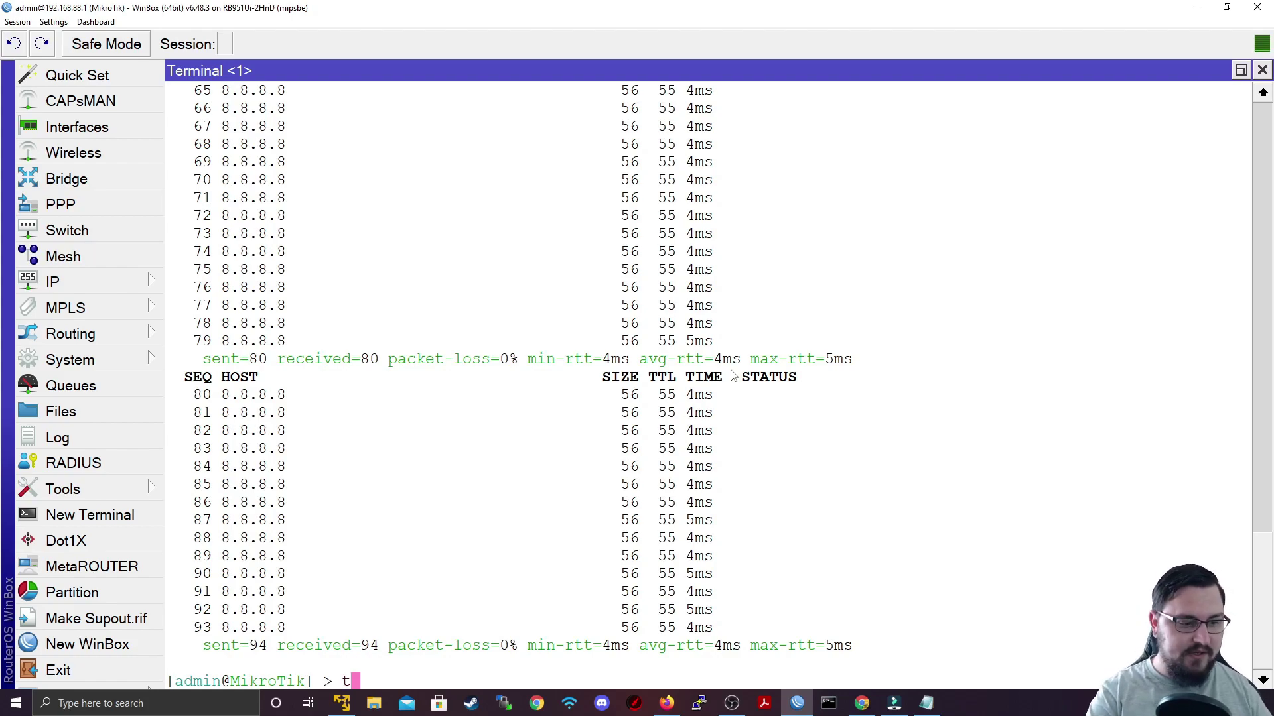
text(ace)
key(BackSpace)
key(BackSpace)
key(BackSpace)
key(BackSpace)
key(BackSpace)
text(interface)
key(BackSpace)
key(BackSpace)
key(BackSpace)
key(BackSpace)
key(BackSpace)
key(BackSpace)
key(BackSpace)
key(BackSpace)
key(BackSpace)
key(BackSpace)
text(tool traceroute )
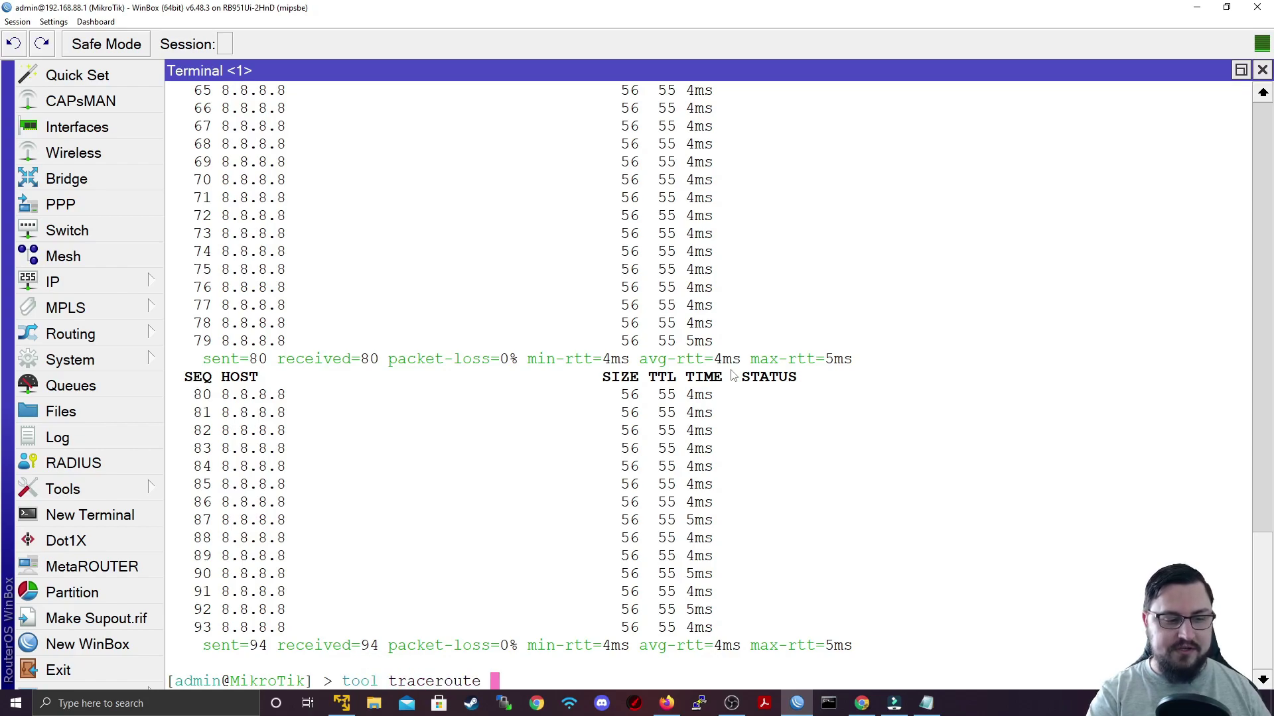
text(8.8.8.8)
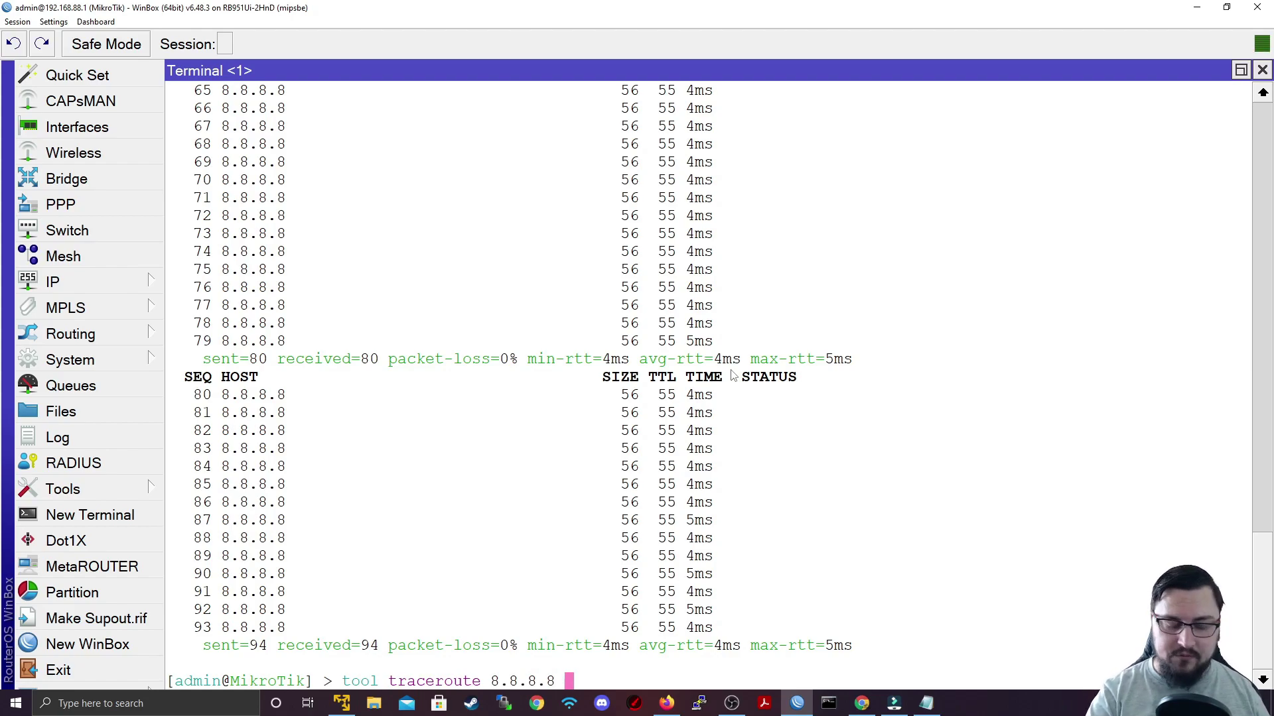
key(question)
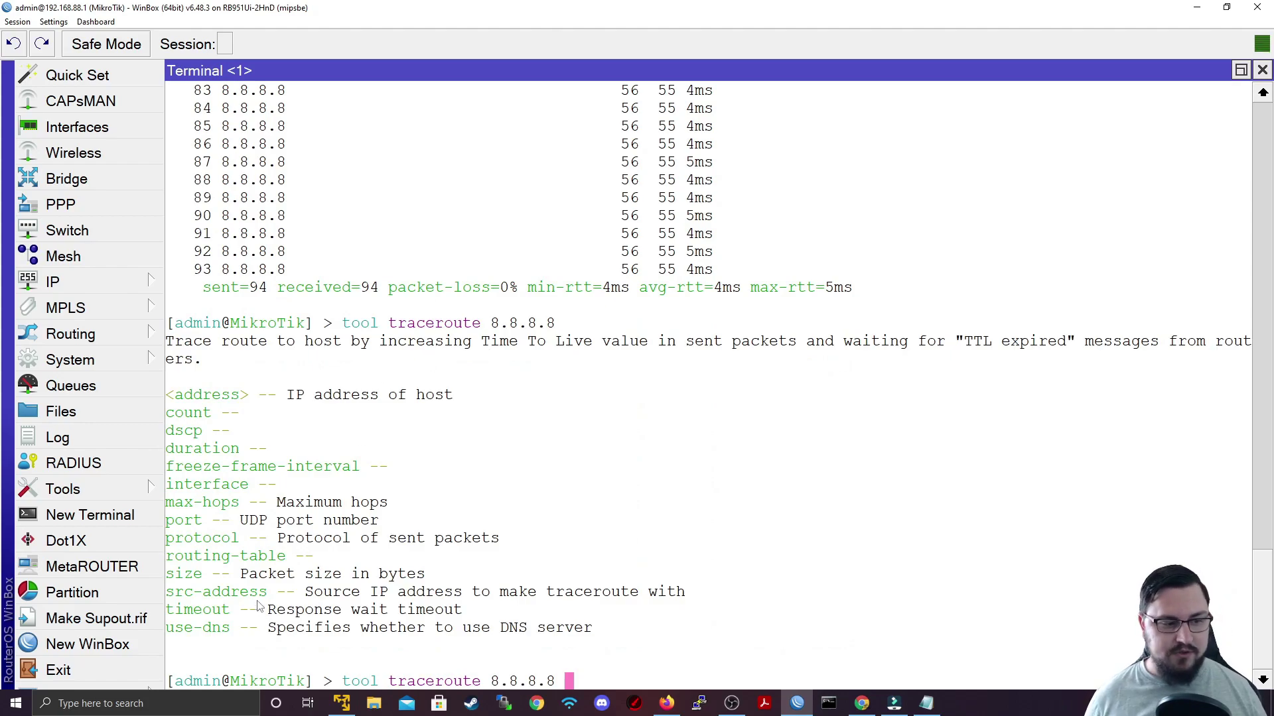
Step: Highlight the src-address, port and protocol parameters in the traceroute help
drag(269, 596, 174, 594)
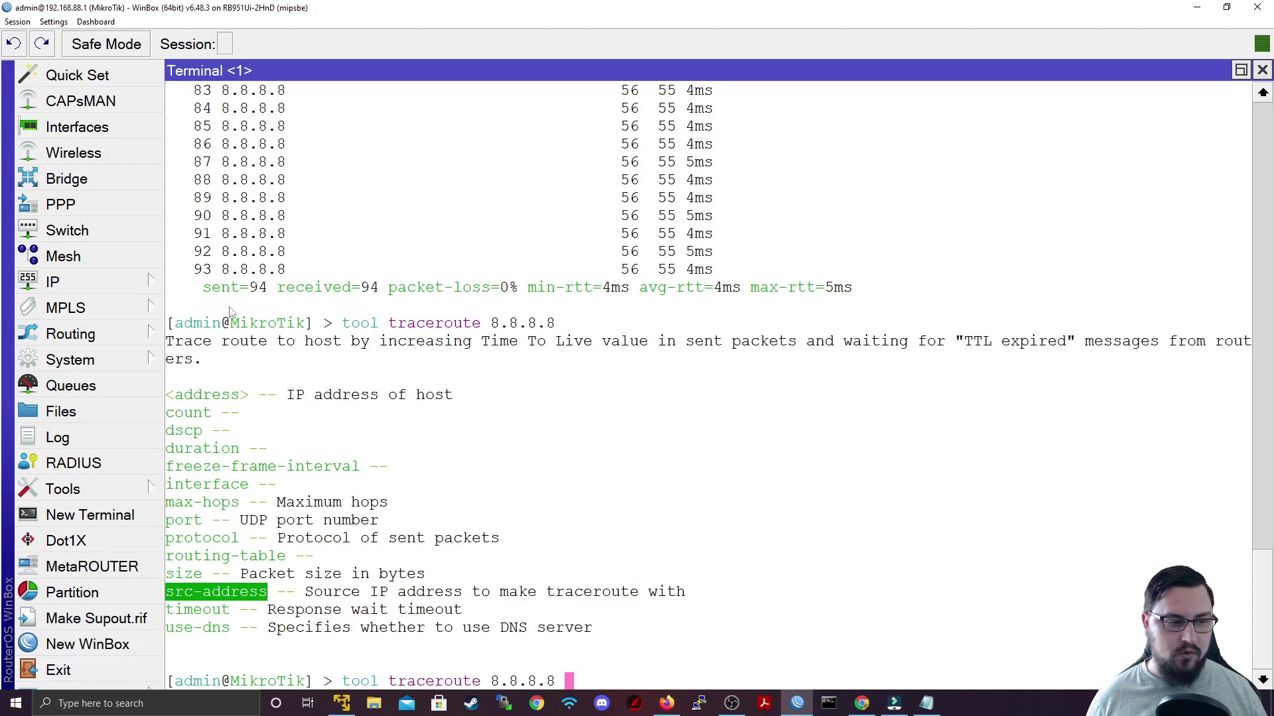
drag(201, 524, 167, 523)
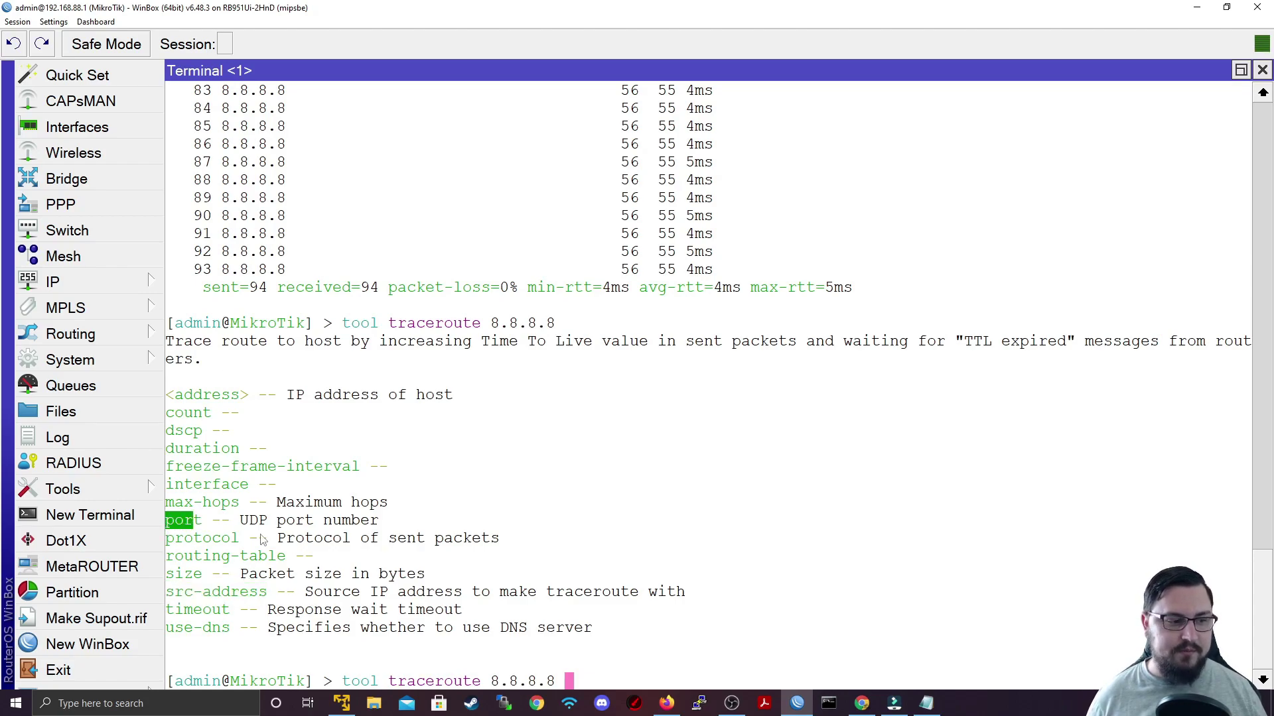
drag(239, 538, 232, 539)
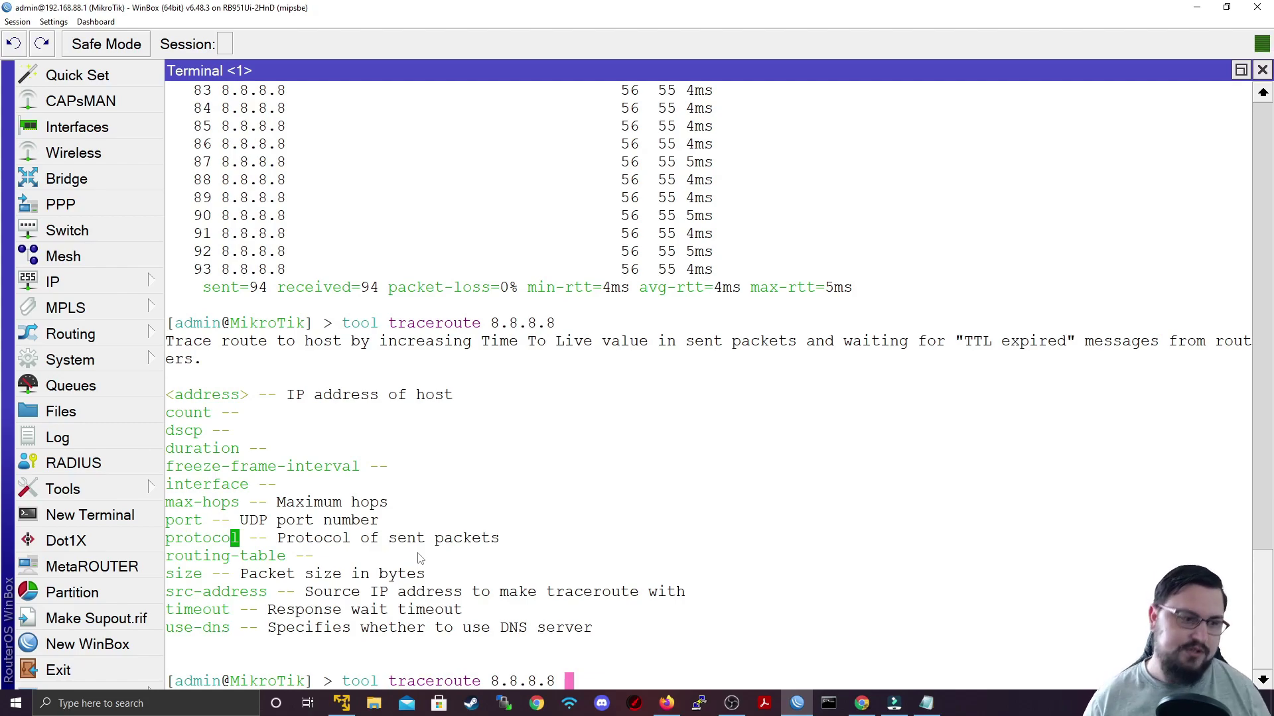
click(715, 605)
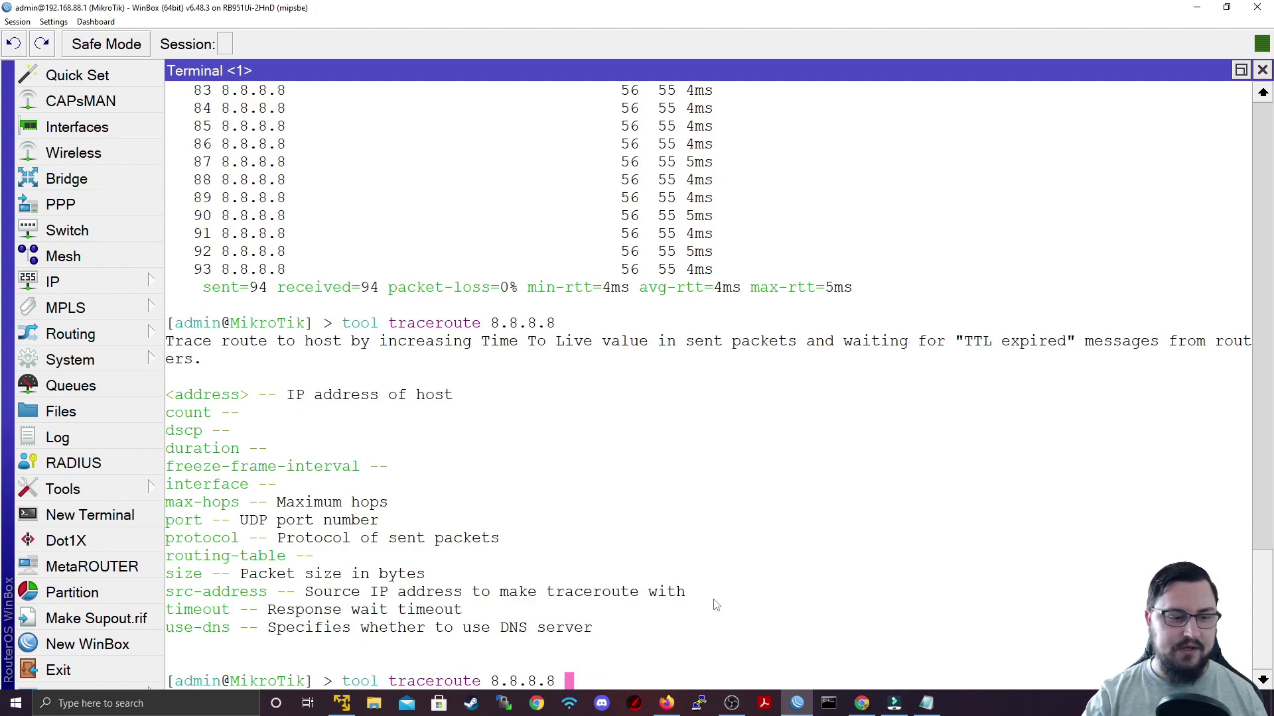
Step: Run the traceroute to 8.8.8.8 and mark first hop 192.168.1.1, the statistics columns, and hops 7–8 spikes
key(Return)
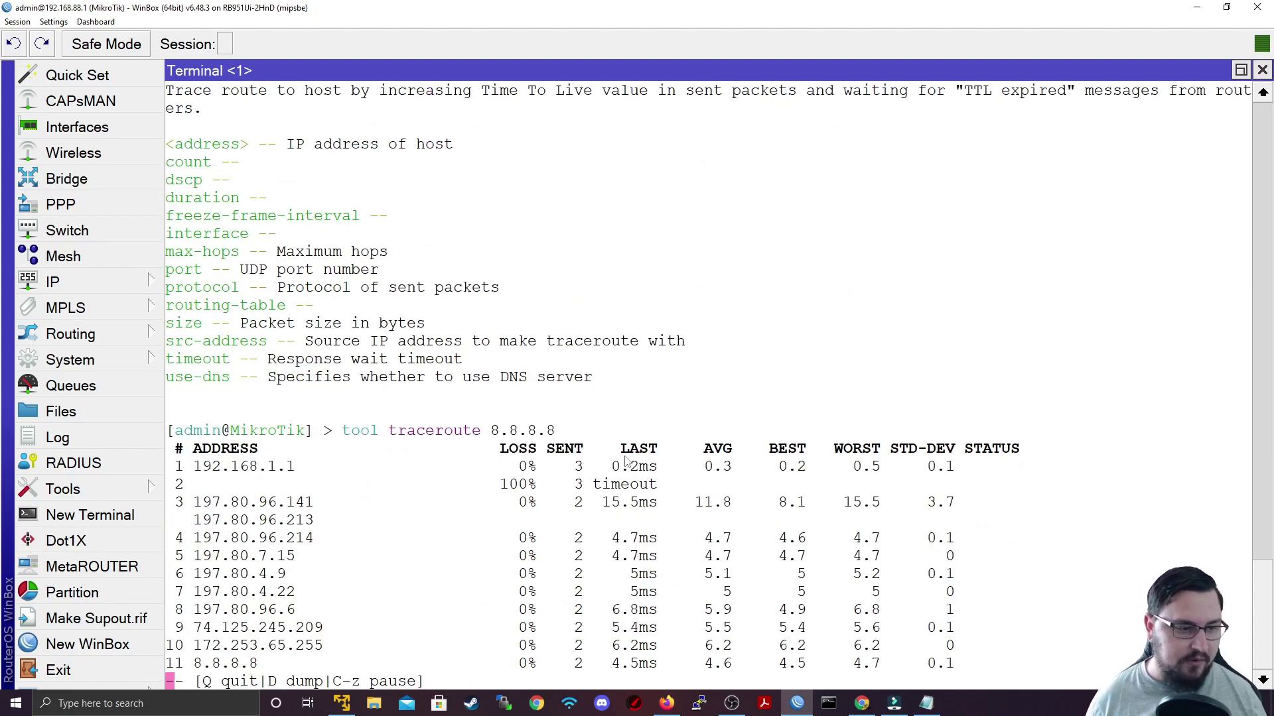
drag(203, 485, 324, 466)
drag(204, 438, 309, 430)
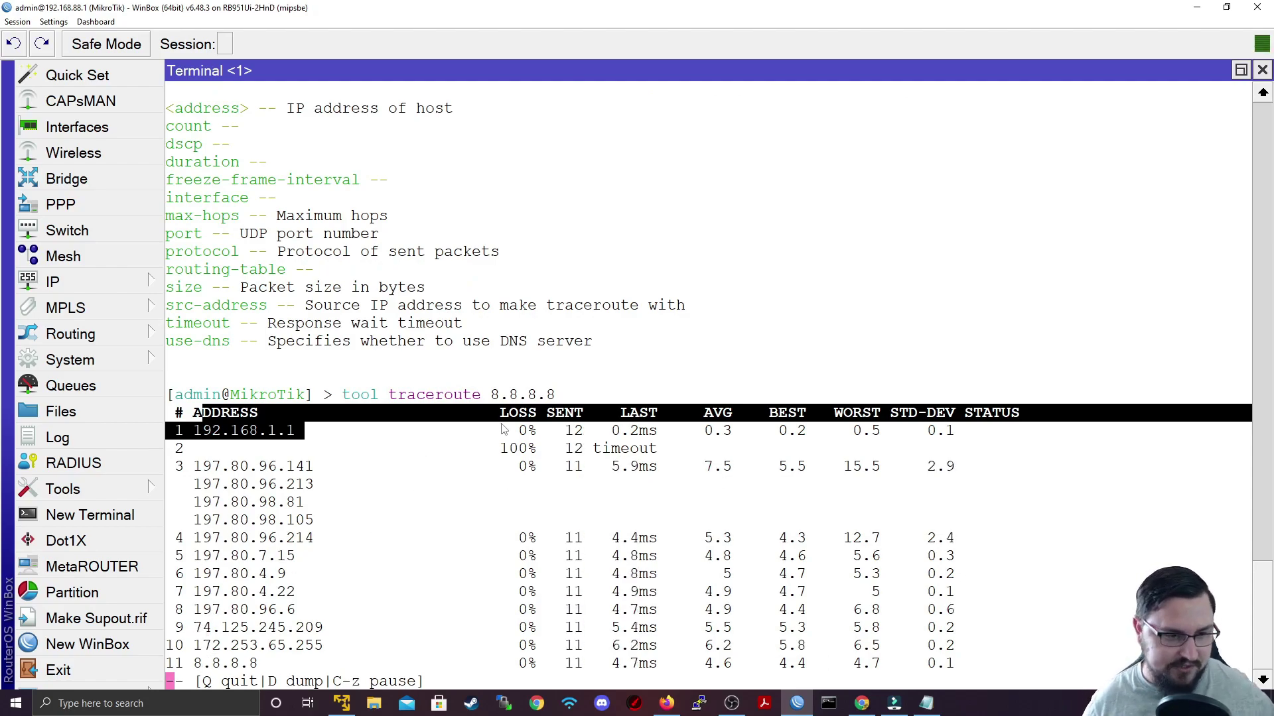
click(485, 411)
drag(521, 417, 528, 663)
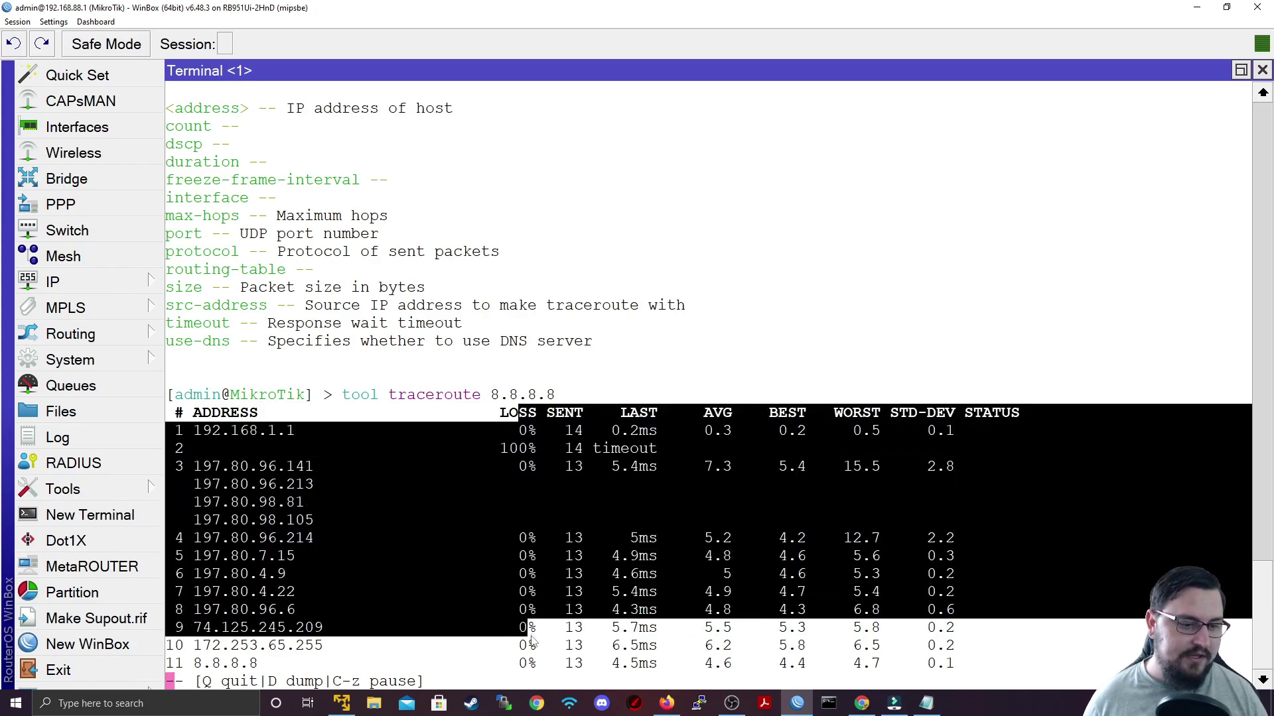
click(523, 425)
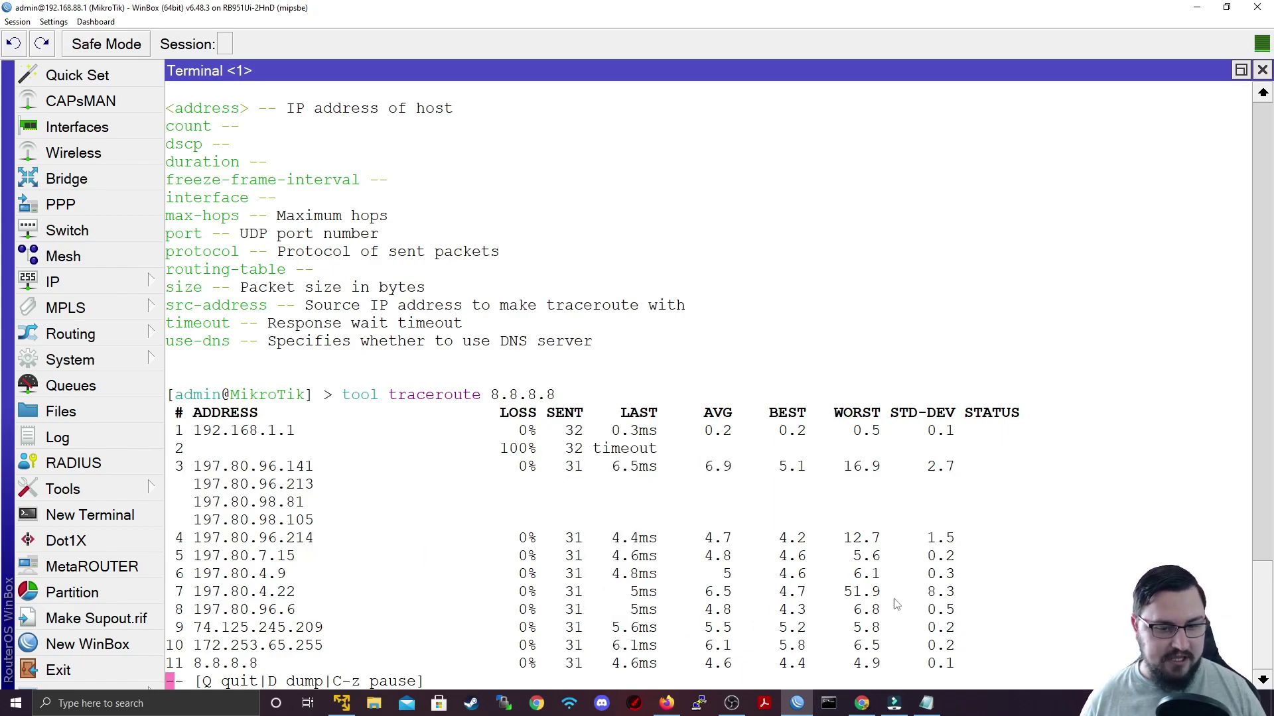
drag(958, 610, 174, 593)
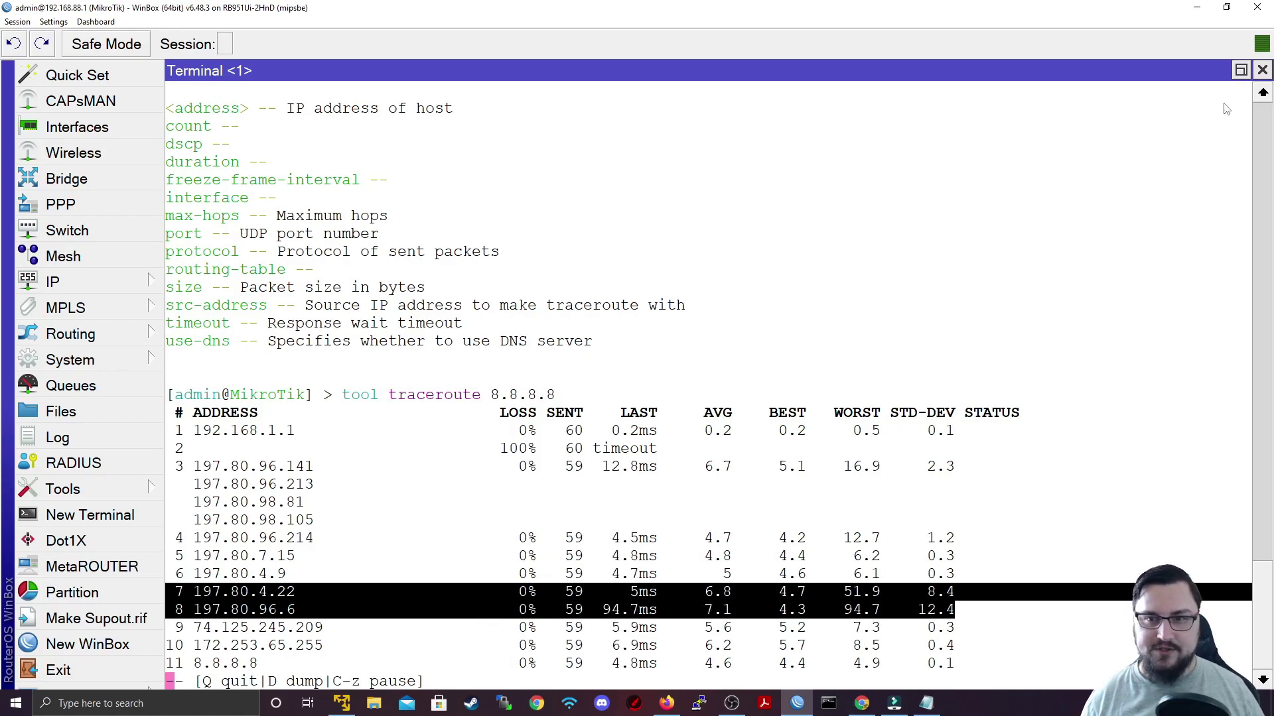
Step: Close the terminal, check ether1's properties in the Interface List, and bring up its Torch action
click(1261, 70)
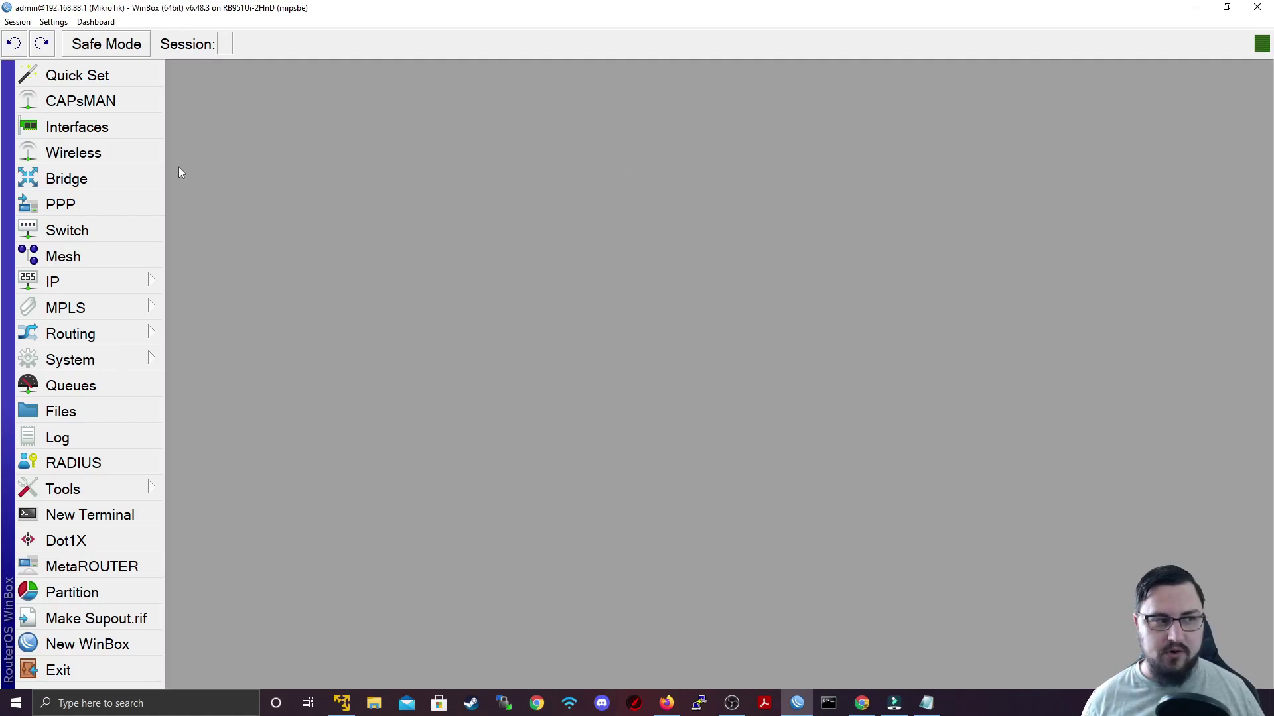
click(134, 132)
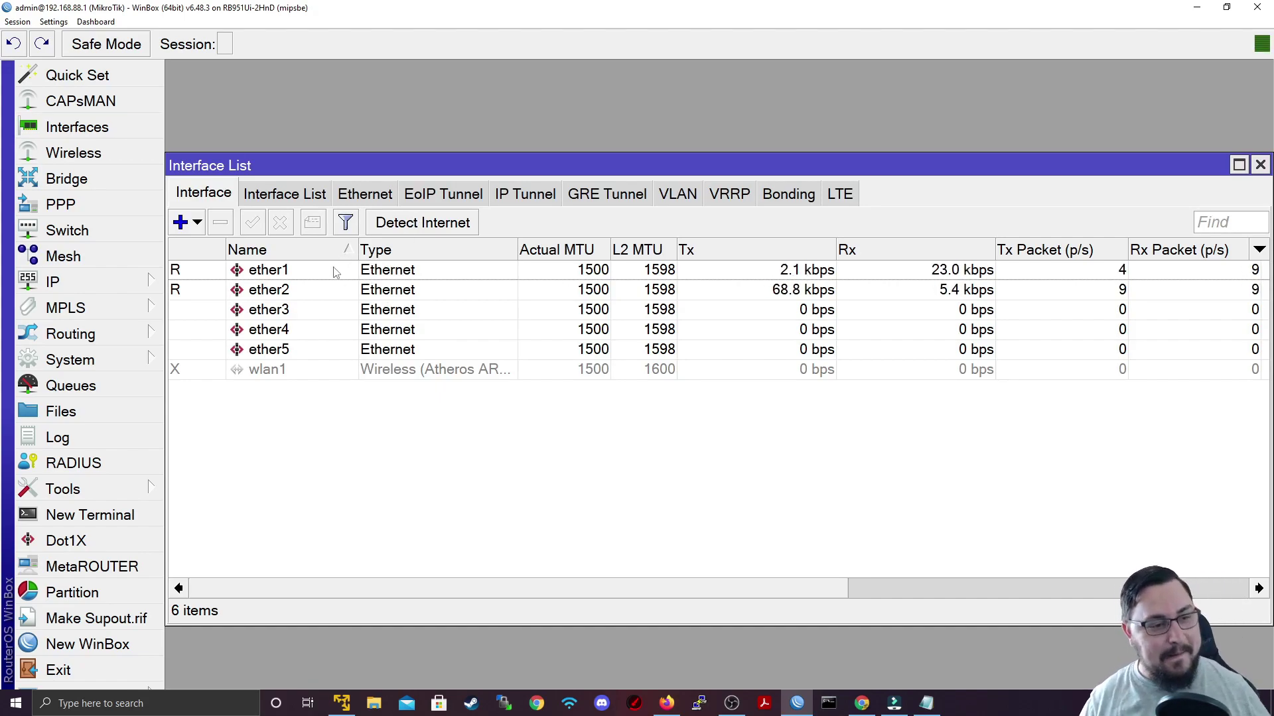
click(272, 276)
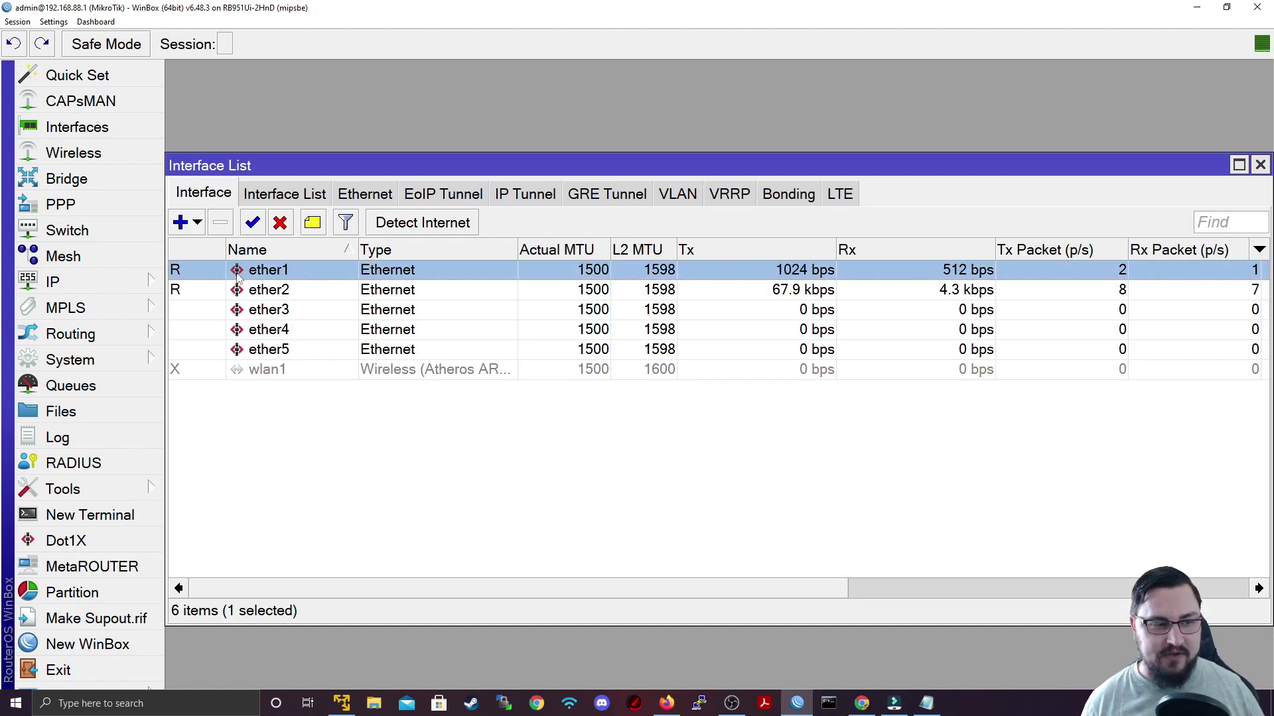
double_click(268, 272)
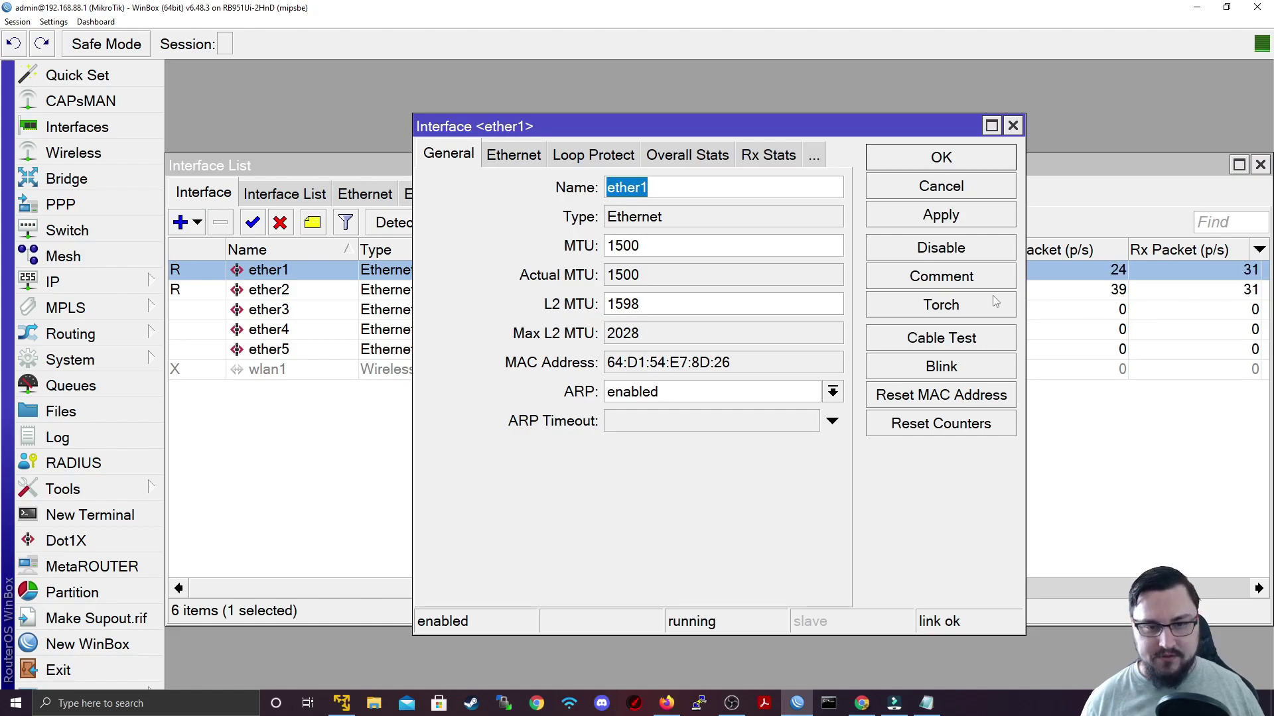
click(1013, 125)
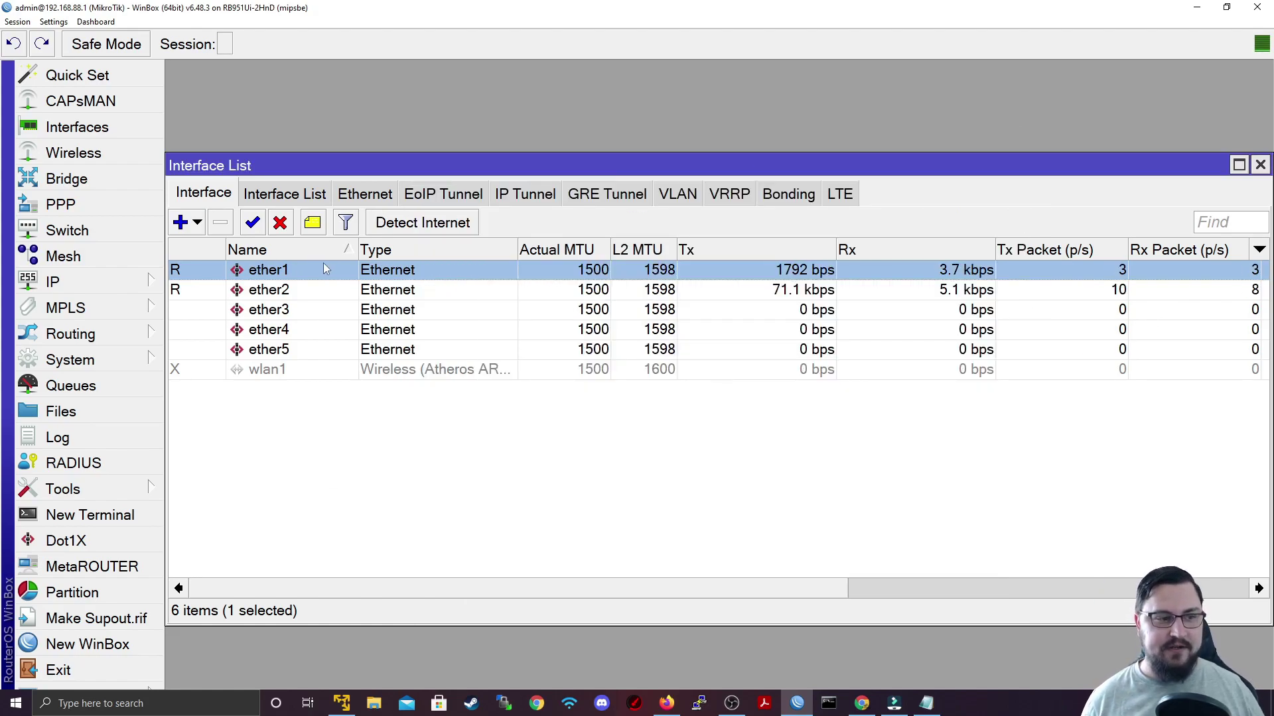
right_click(326, 266)
Step: Start Torch on ether1 and generate traffic from the browser so flows appear
click(377, 475)
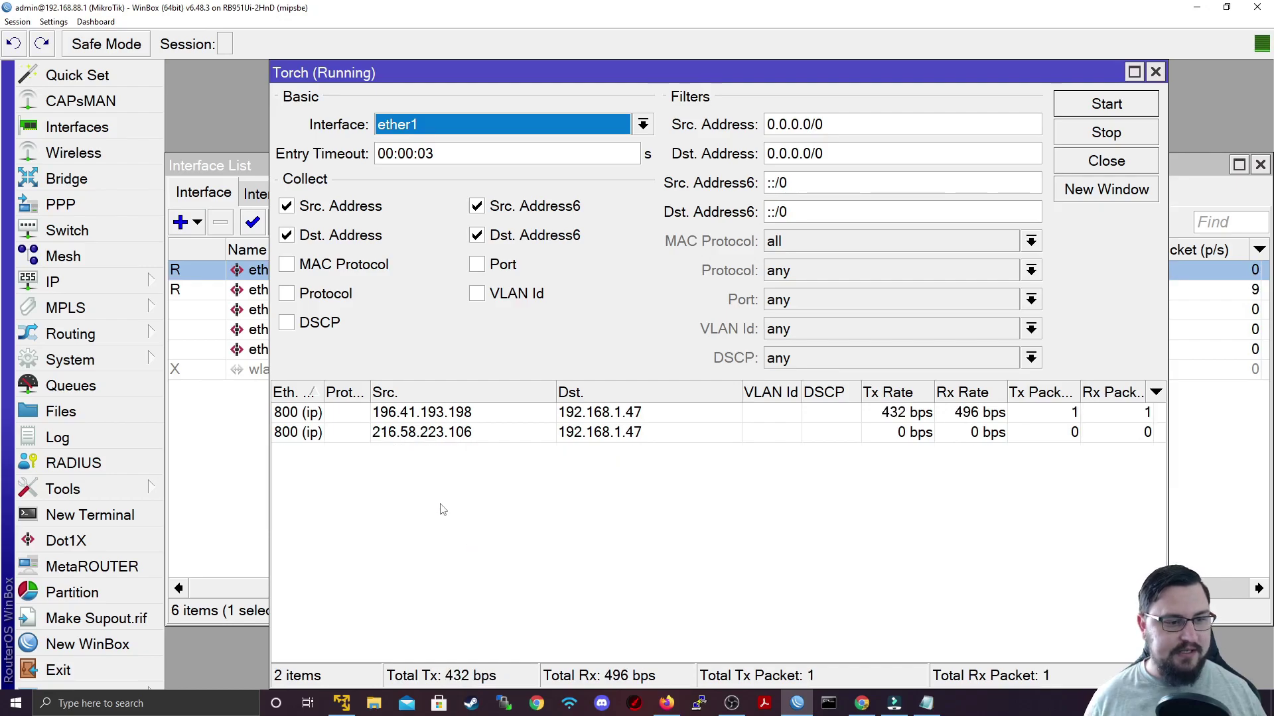
click(670, 703)
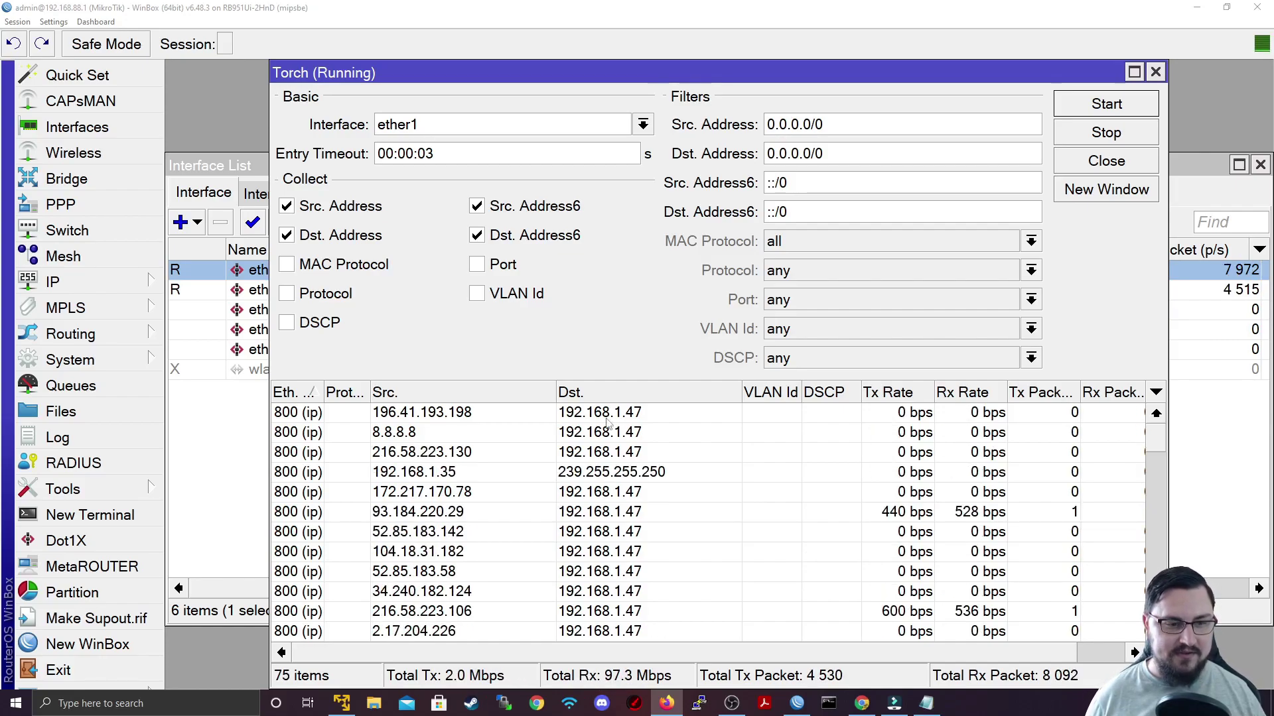
Step: Sort Torch flows by Tx Rate and select top flows like 41.87.208.250 and 197.80.150.123
click(873, 431)
click(925, 394)
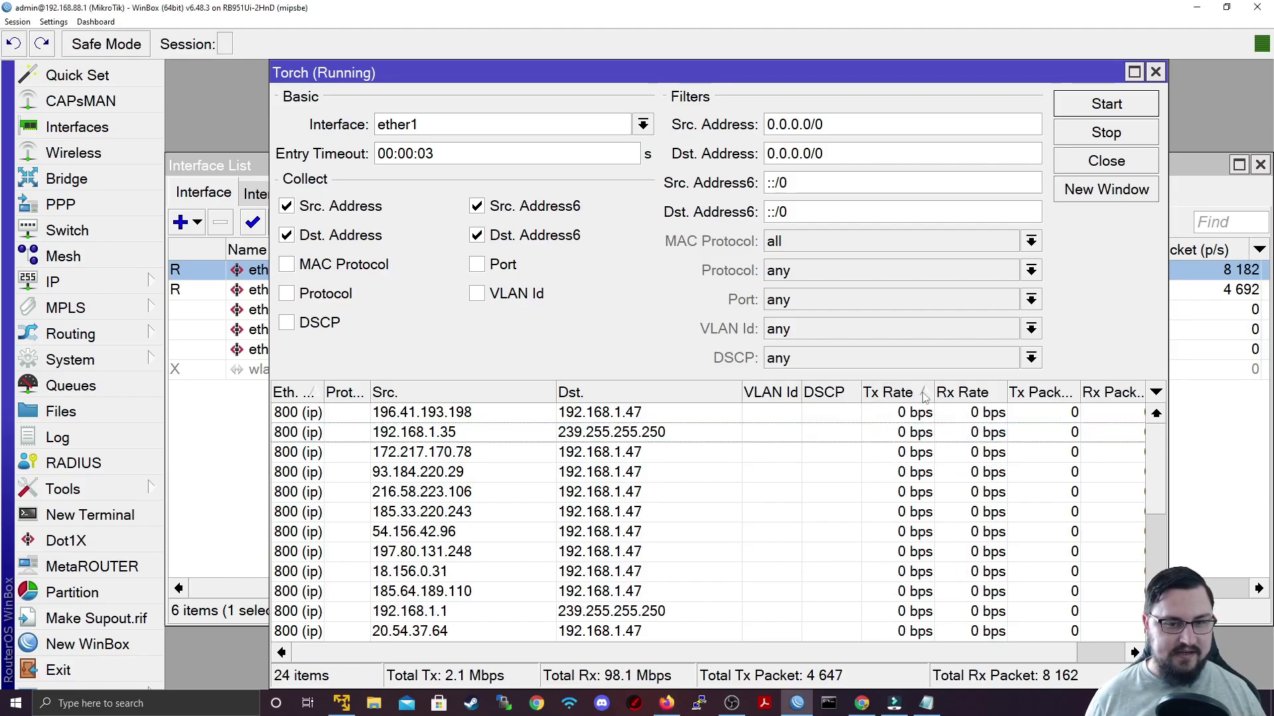
click(869, 413)
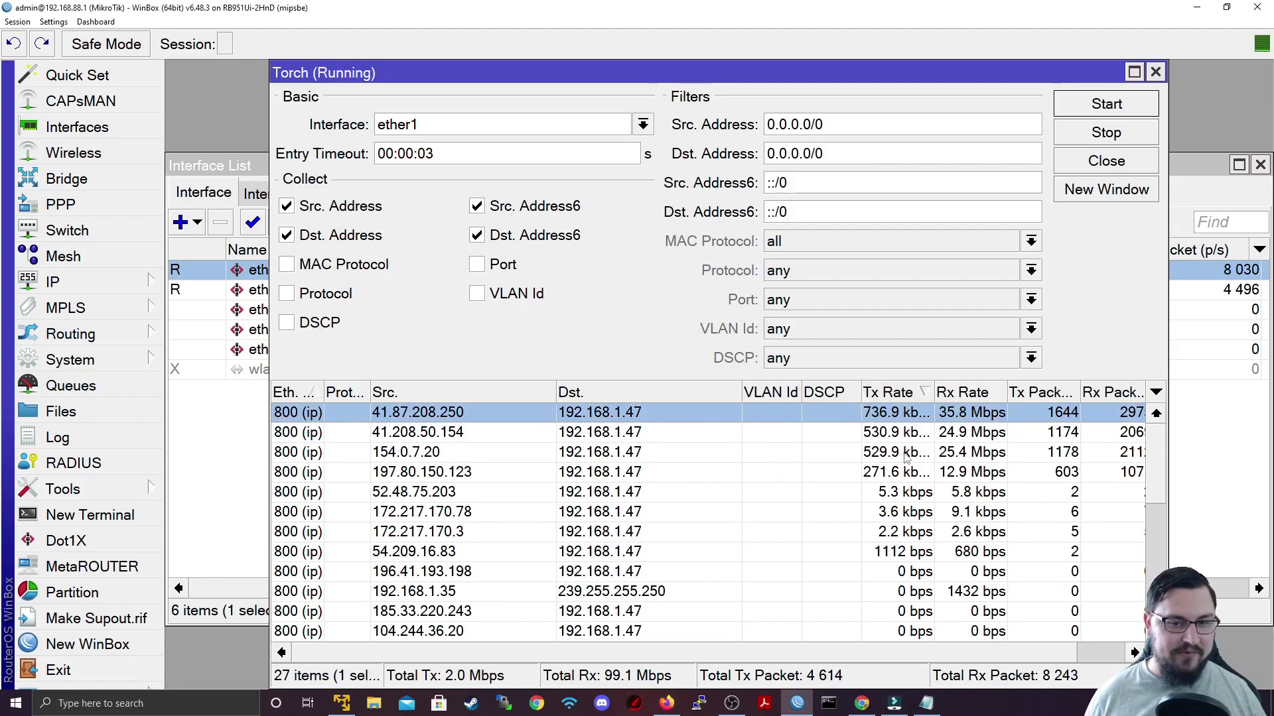
click(839, 454)
click(677, 418)
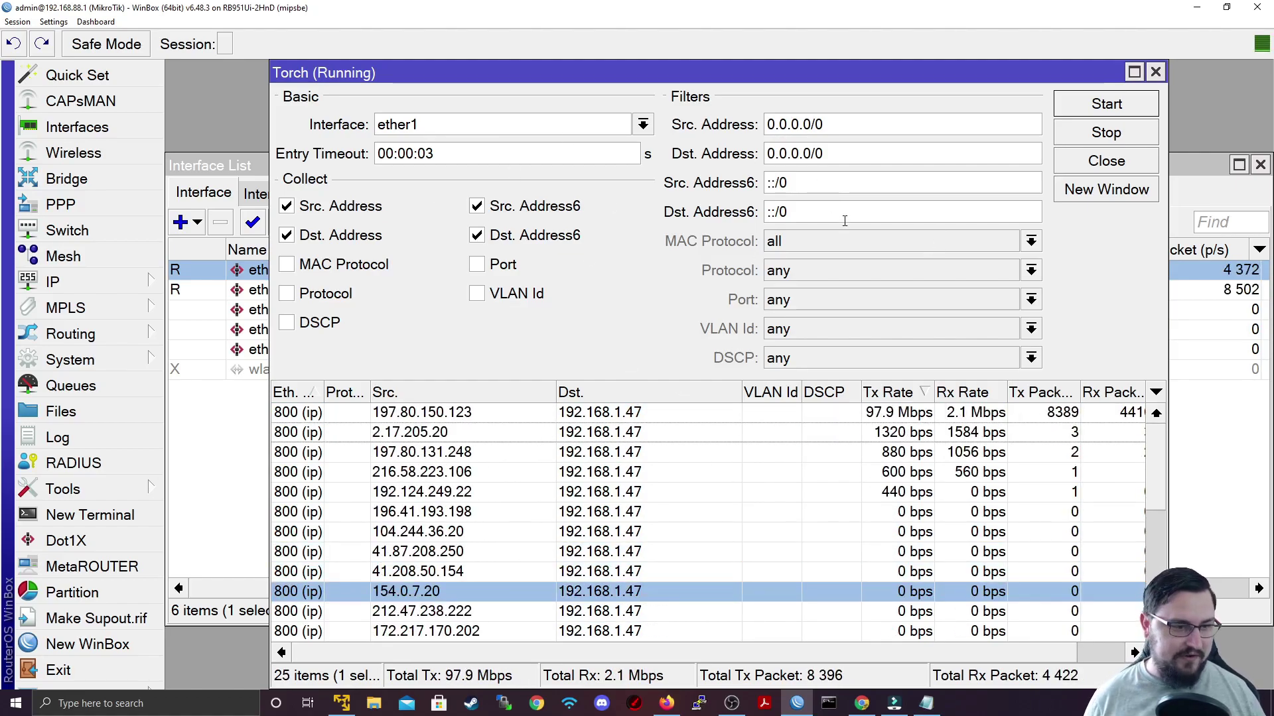
click(754, 418)
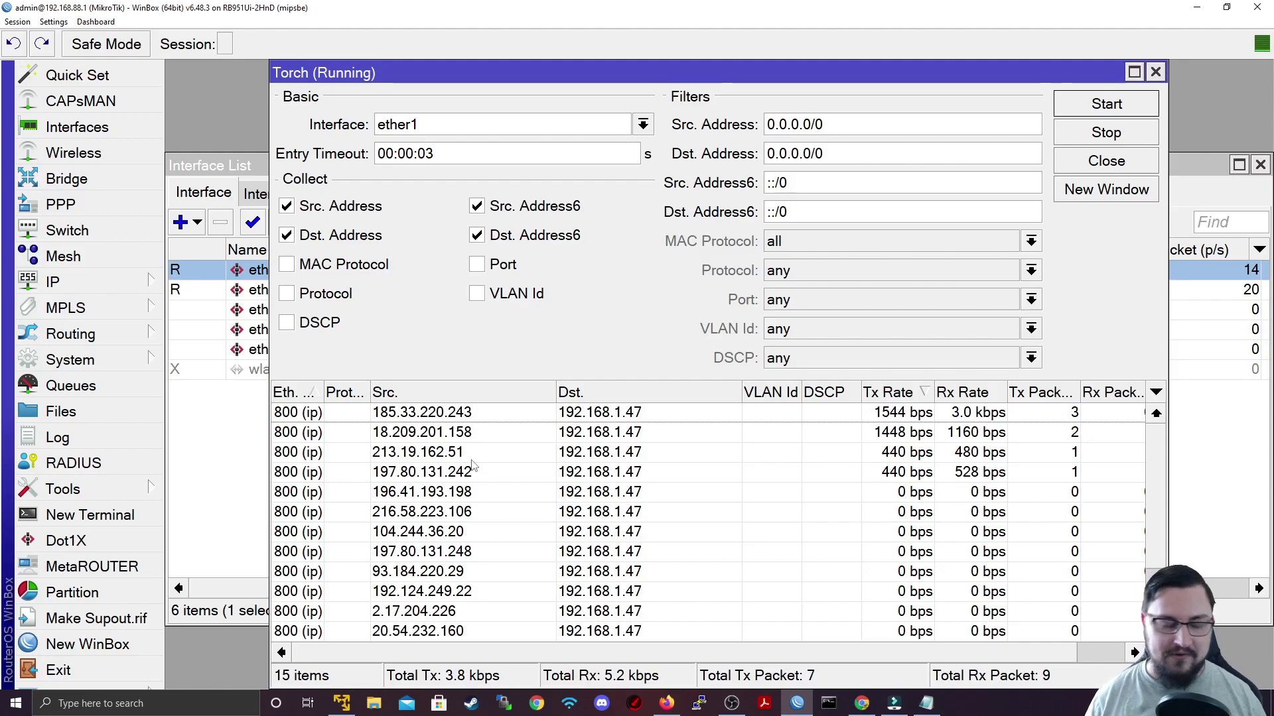
Step: Make Torch collect protocol and port instead of IPv6 source/destination addresses, and restart it
click(477, 206)
click(477, 235)
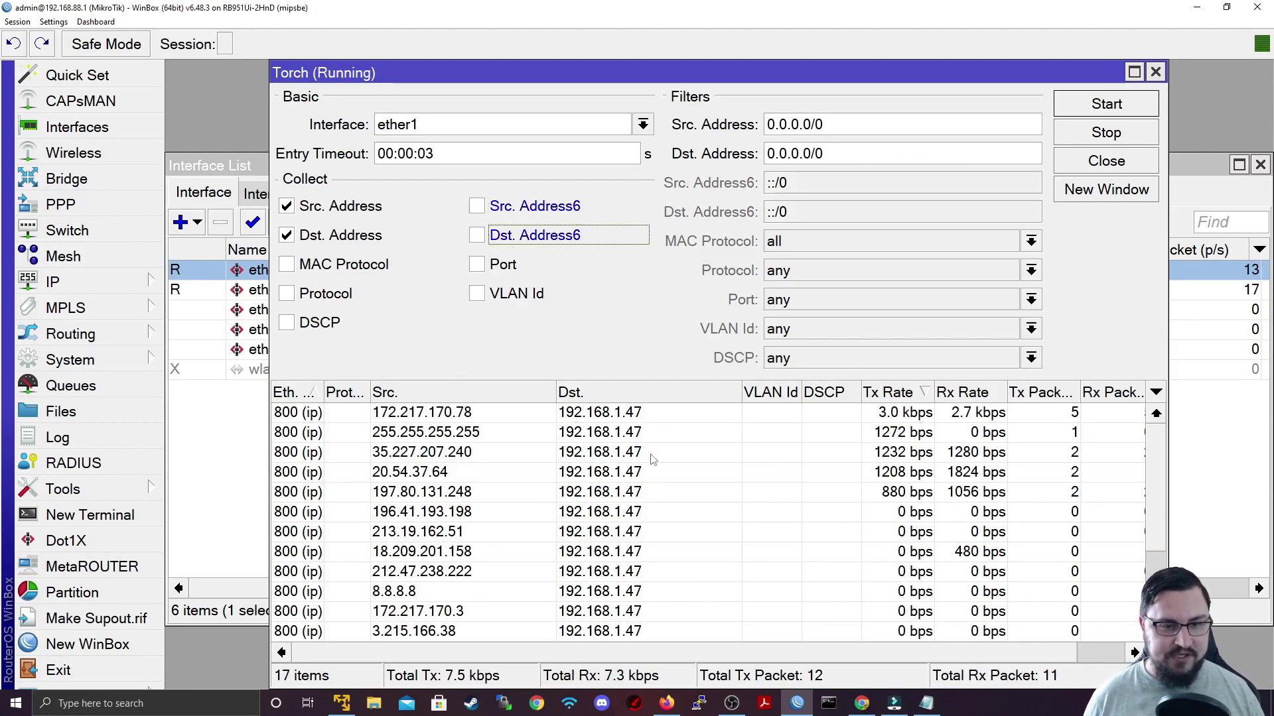
click(322, 297)
click(477, 265)
click(1107, 111)
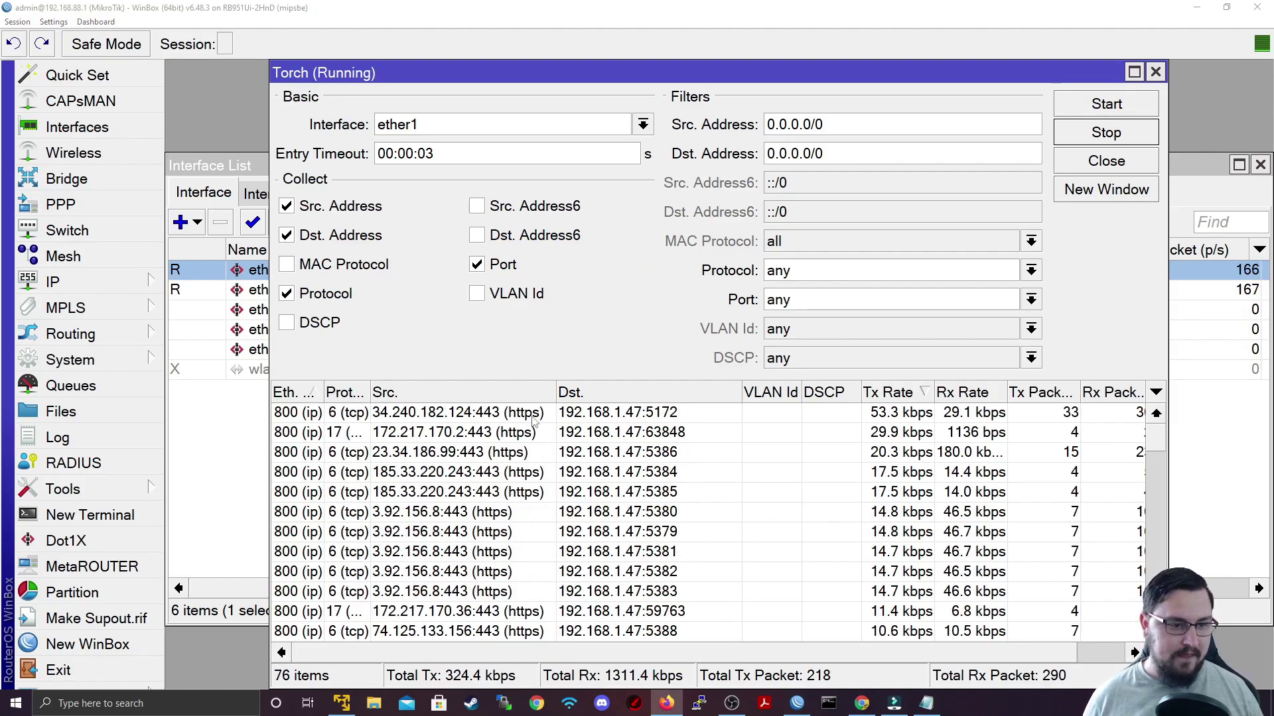
Step: Select an https flow and the 41.87.208.250:8080 flow, then widen the Src column to show full entries
click(513, 453)
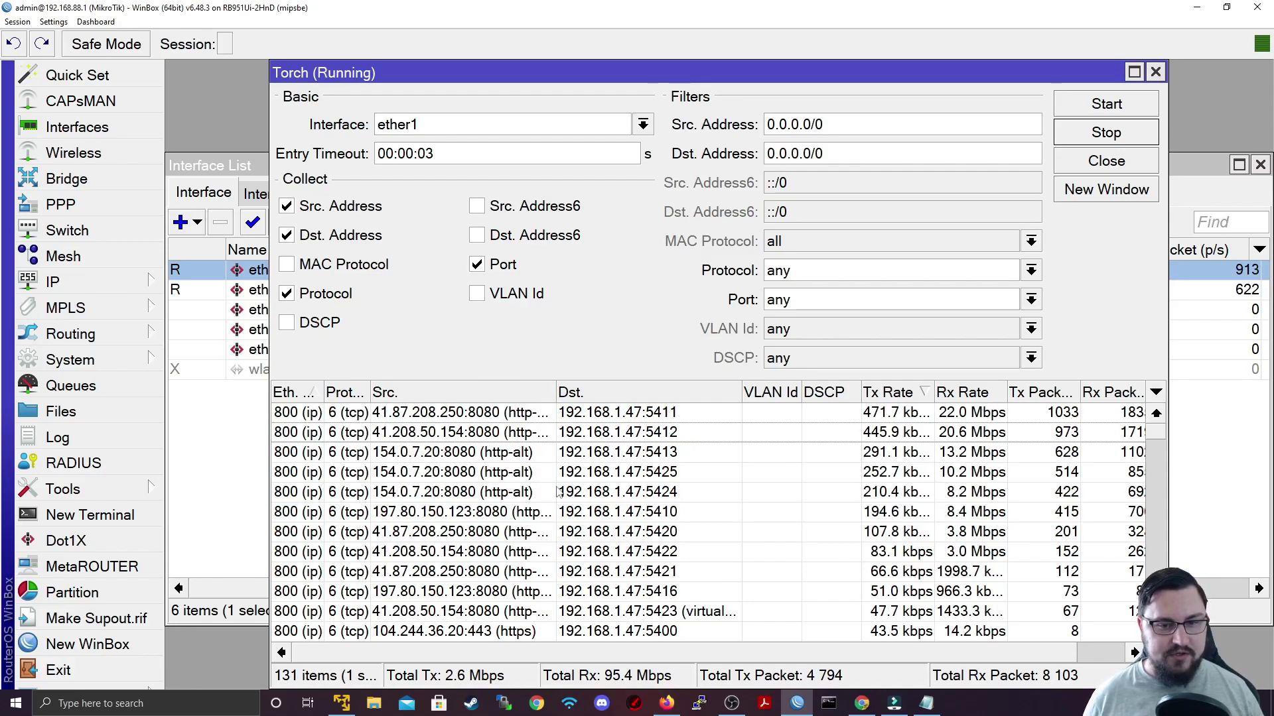
click(555, 439)
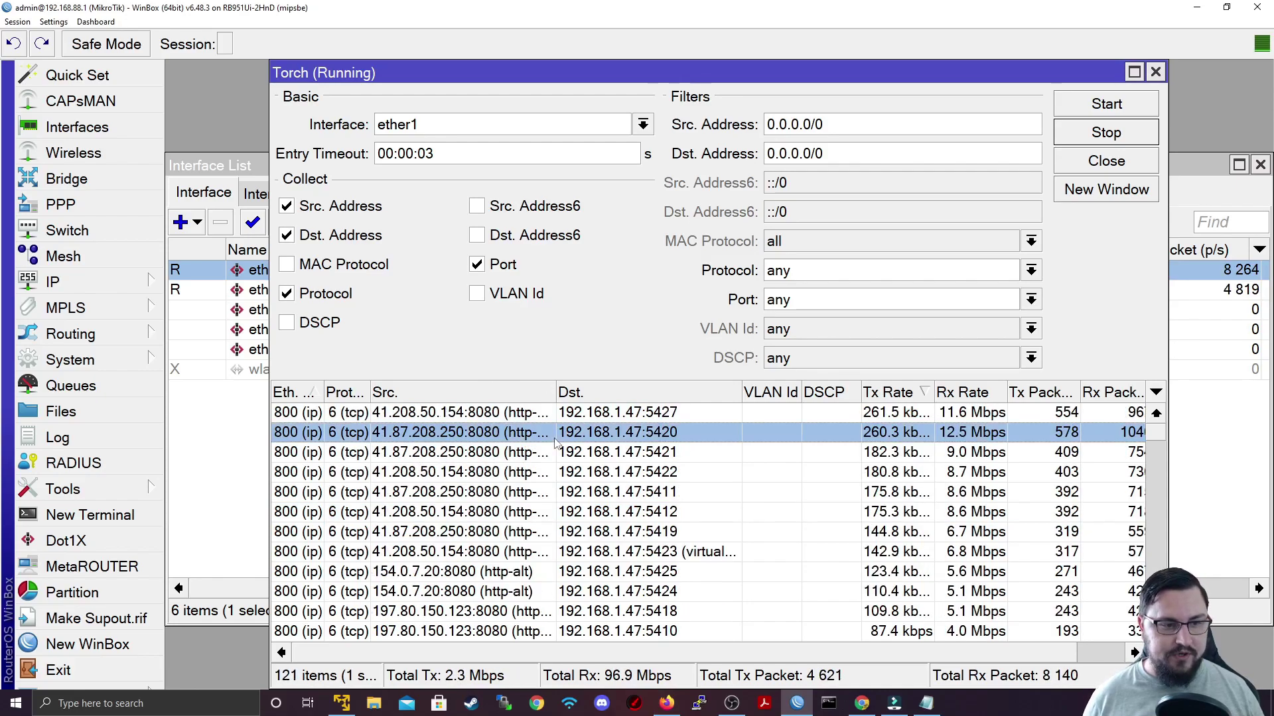
double_click(556, 392)
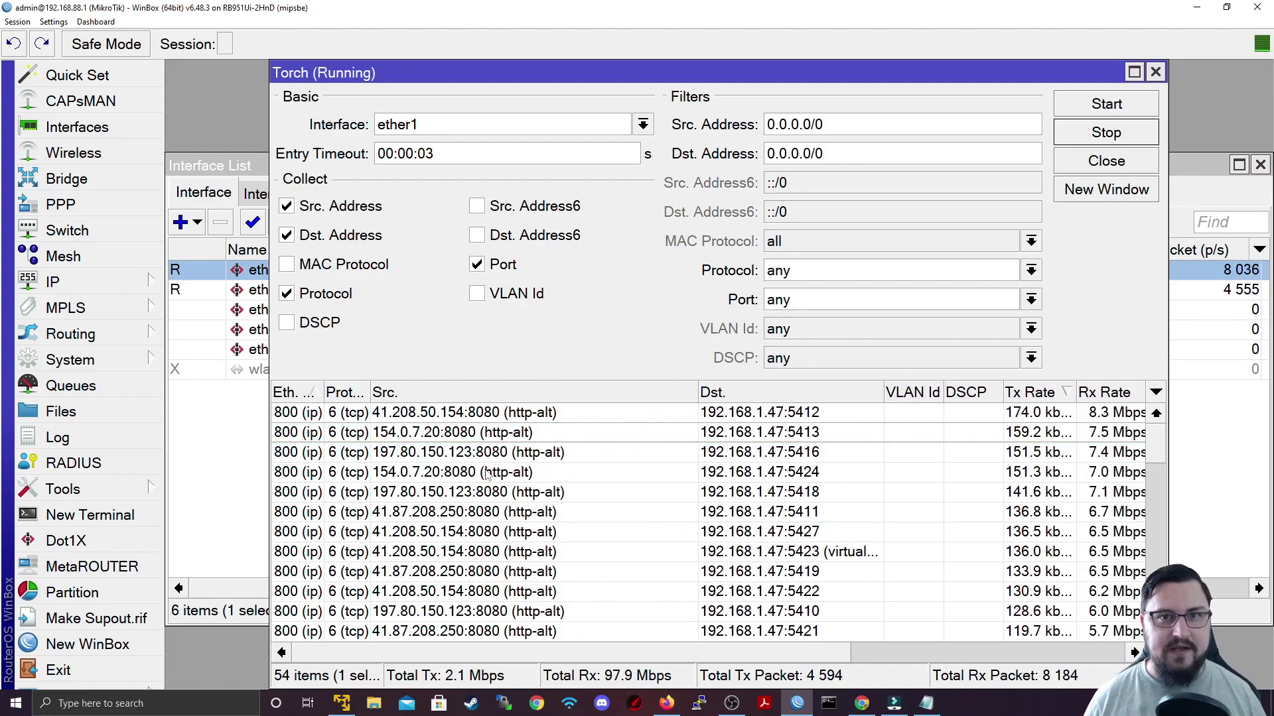